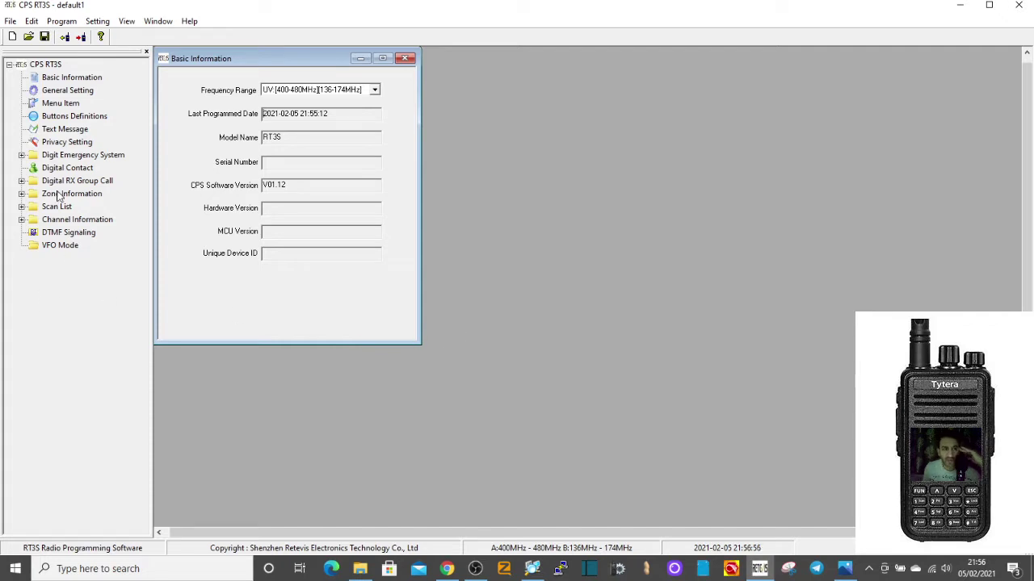
# Step: Set the radio name to M0FXB in the general settings and close that settings window
pyautogui.click(81, 80)
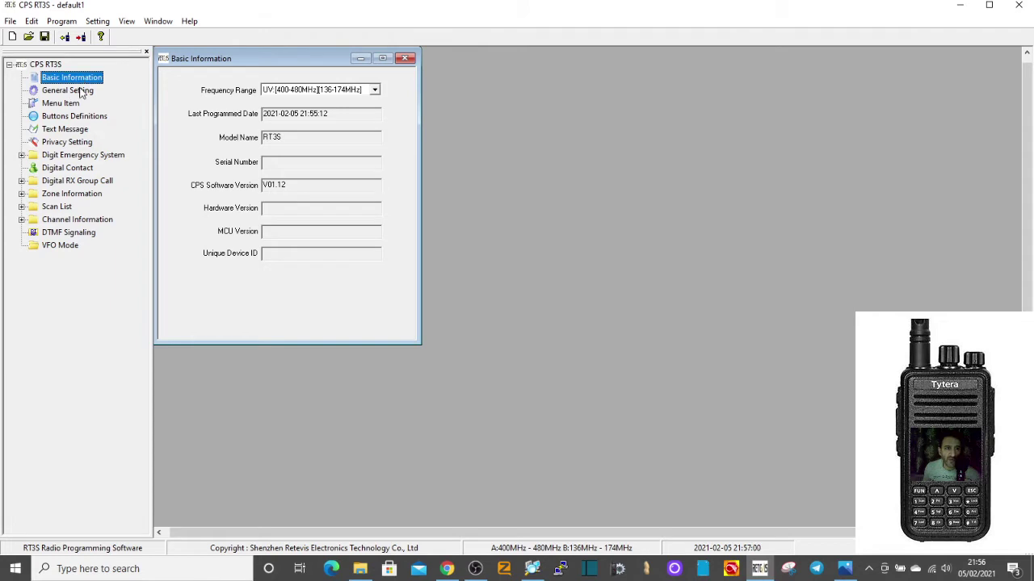
pyautogui.click(81, 92)
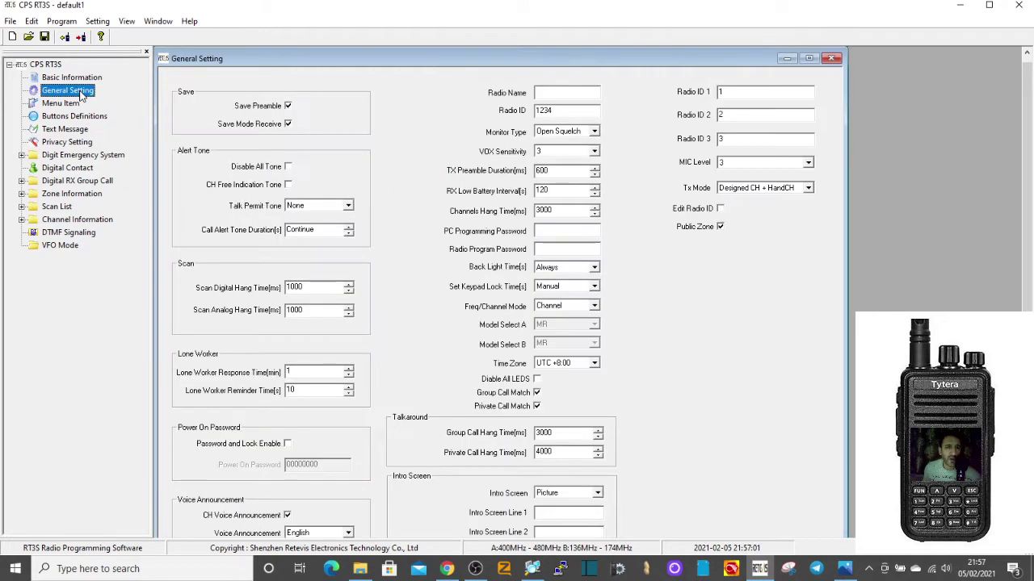
pyautogui.click(554, 92)
pyautogui.write('m')
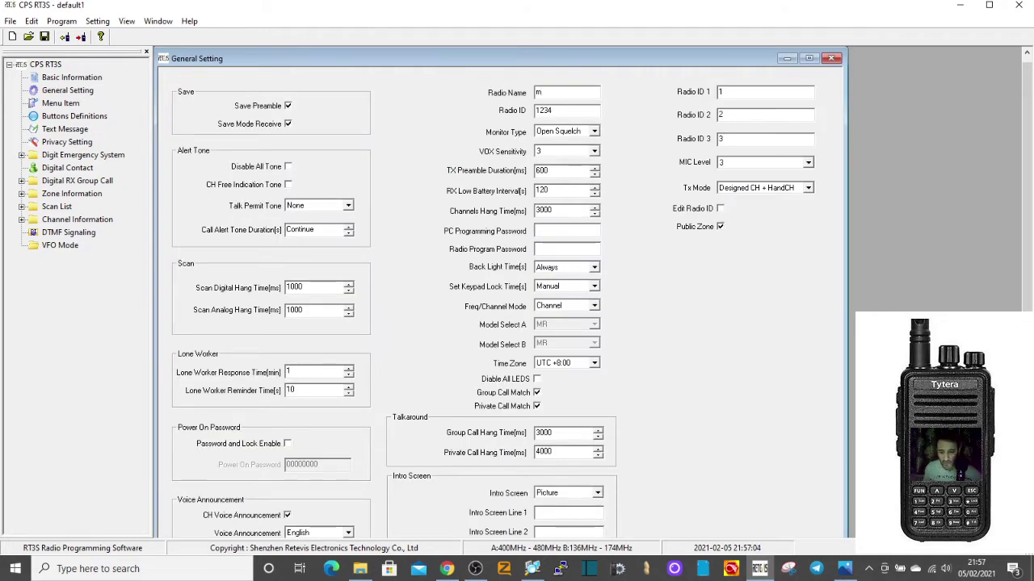
pyautogui.press('BackSpace')
pyautogui.press('BackSpace')
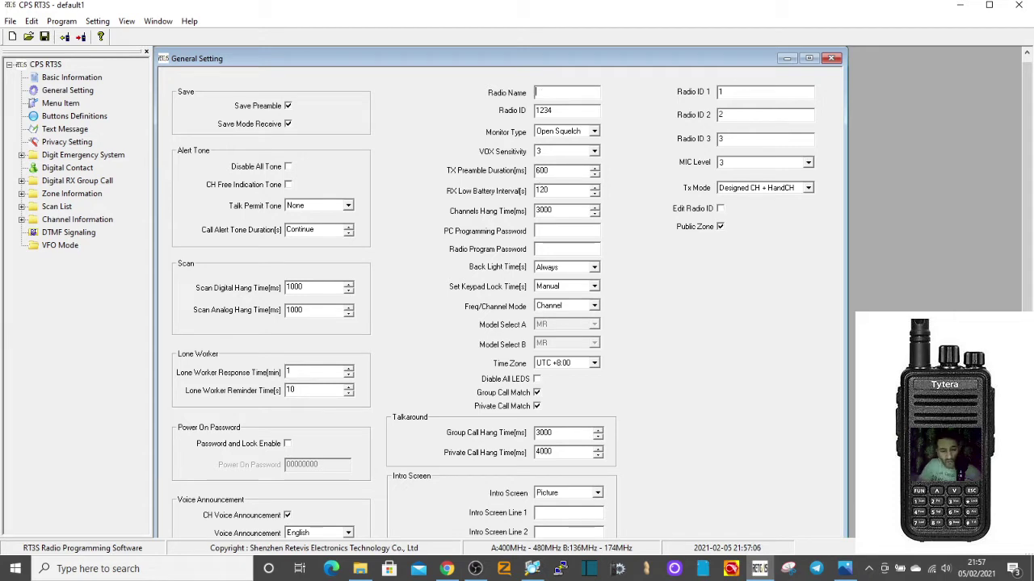
pyautogui.write('M')
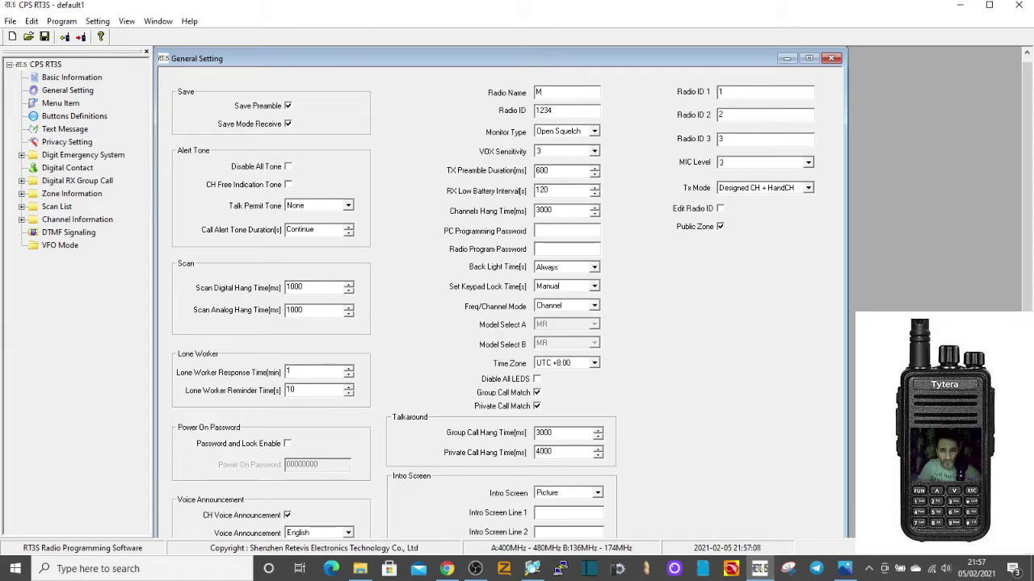
pyautogui.write('0FX')
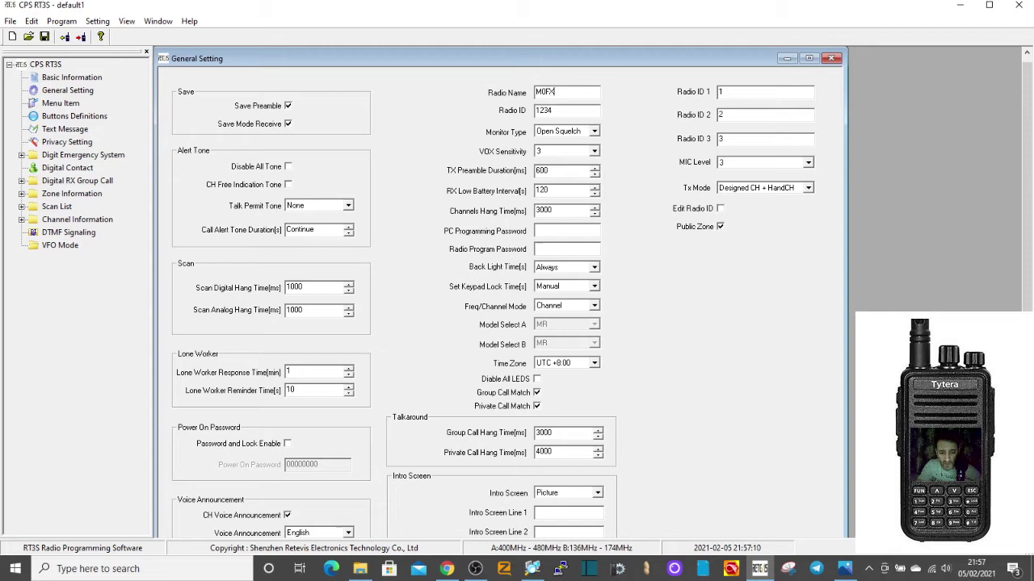
pyautogui.write('B')
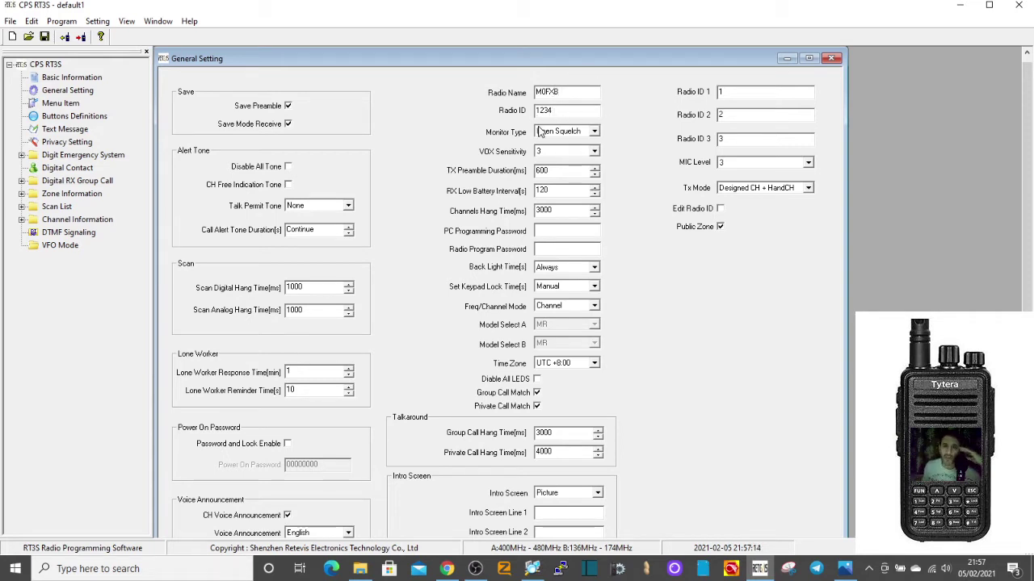
pyautogui.click(831, 59)
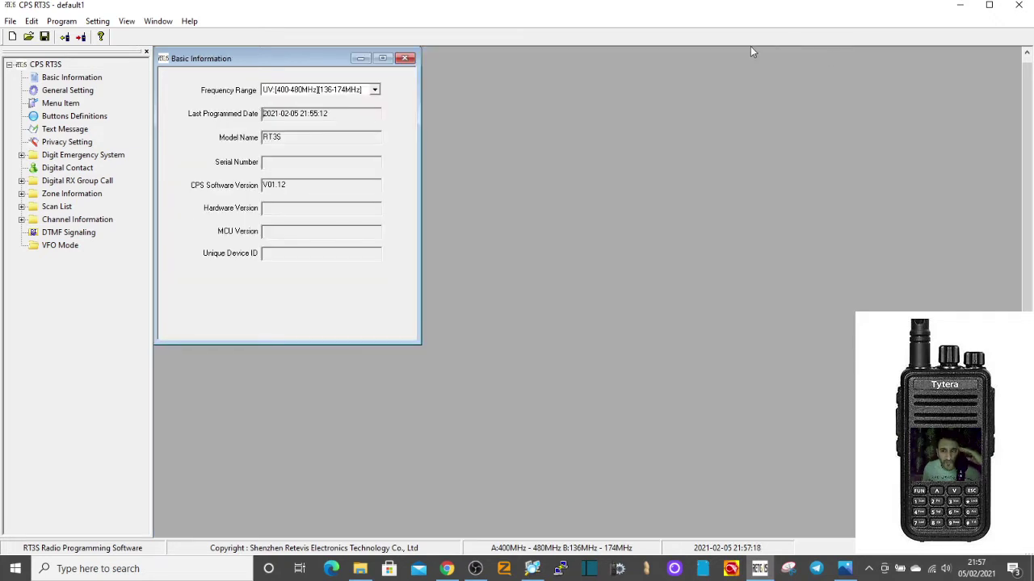
# Step: Rename the existing zone Zone1 as FM REPEATERS
pyautogui.doubleClick(91, 197)
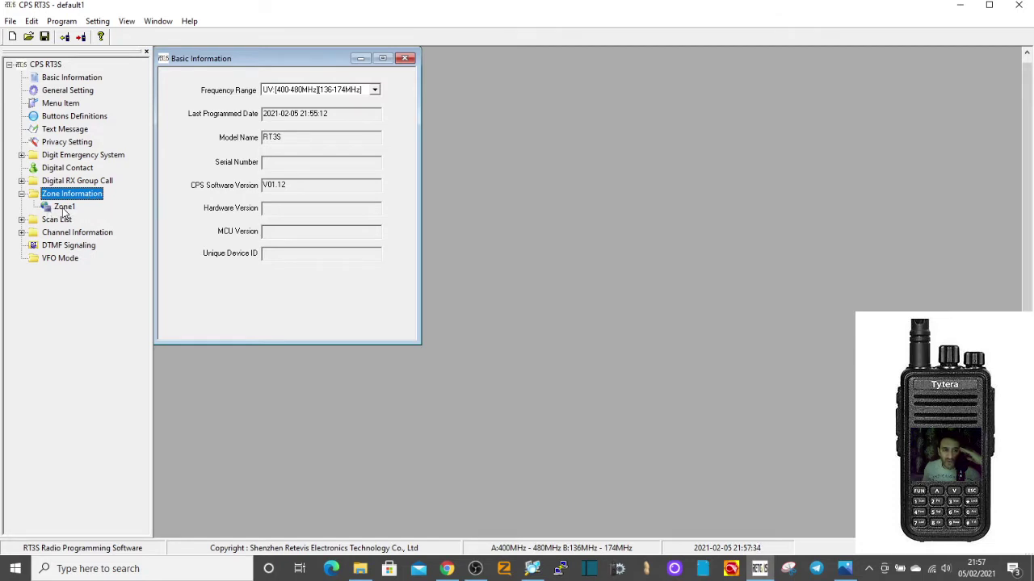
pyautogui.click(65, 208)
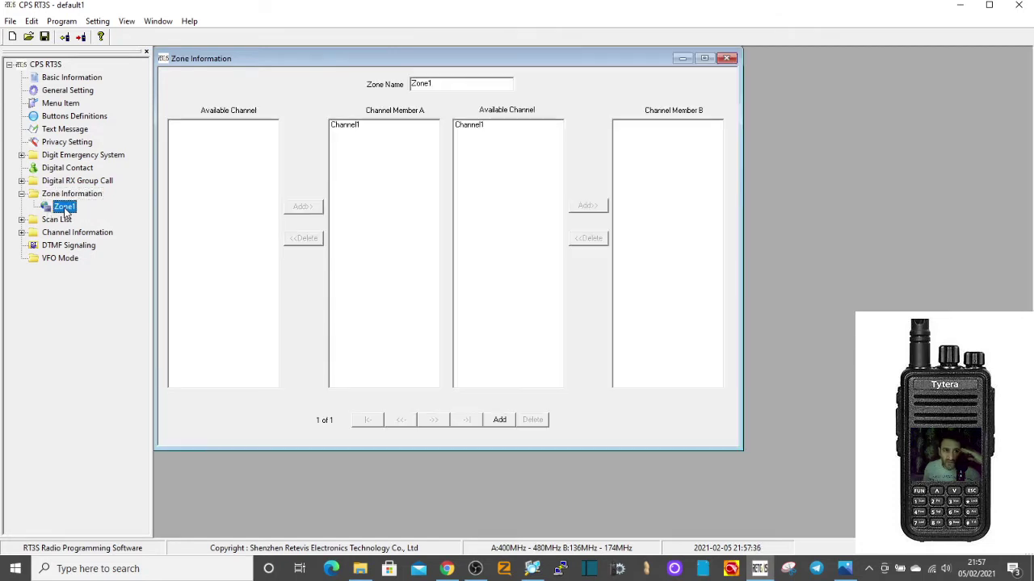
pyautogui.click(450, 85)
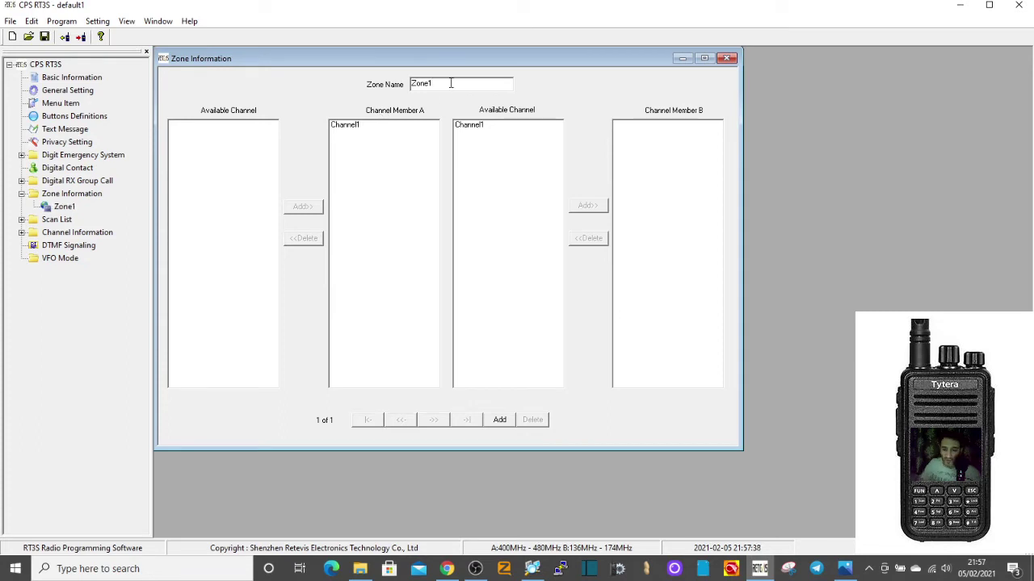
pyautogui.press('BackSpace')
pyautogui.press('BackSpace')
pyautogui.press('BackSpace')
pyautogui.press('BackSpace')
pyautogui.press('BackSpace')
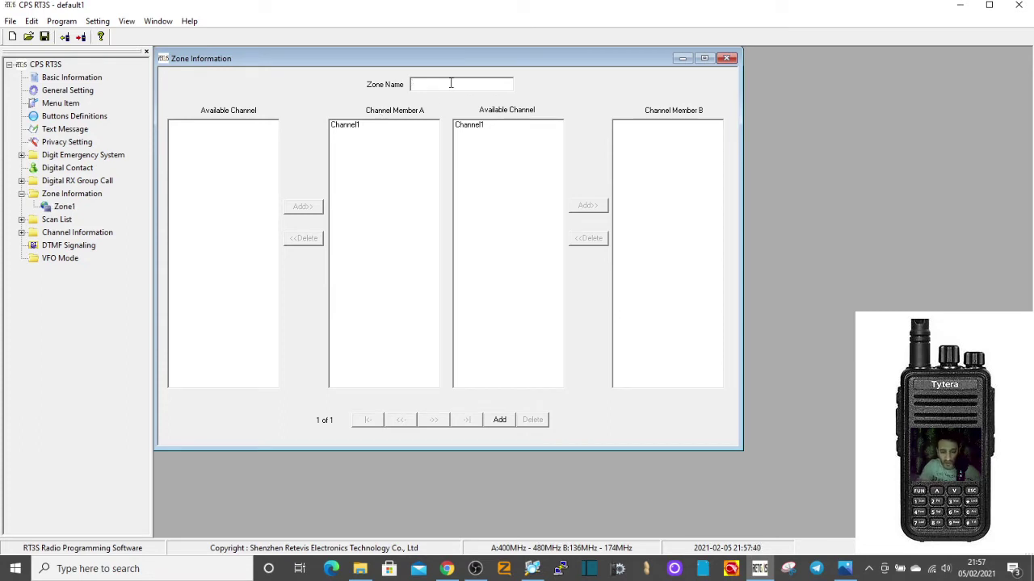
pyautogui.write('FM REPEATERS')
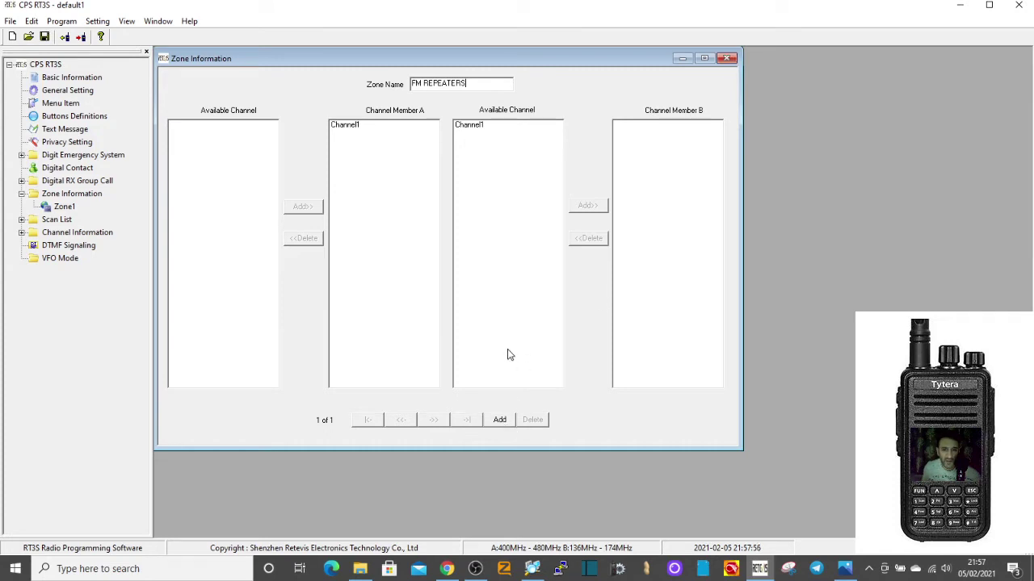
# Step: Add a second zone to the zone information and delete it again
pyautogui.click(499, 420)
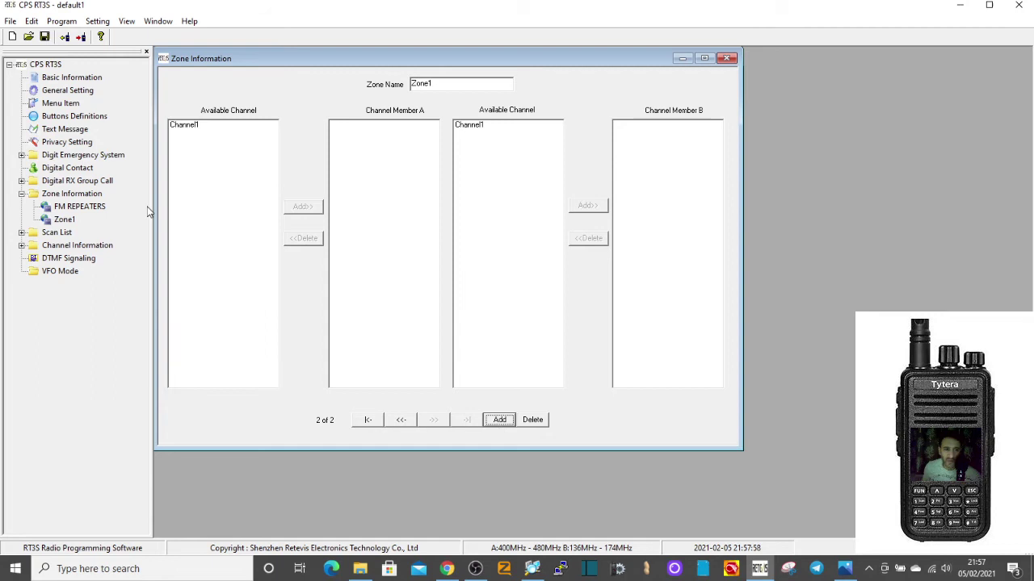
pyautogui.click(64, 222)
pyautogui.rightClick(63, 224)
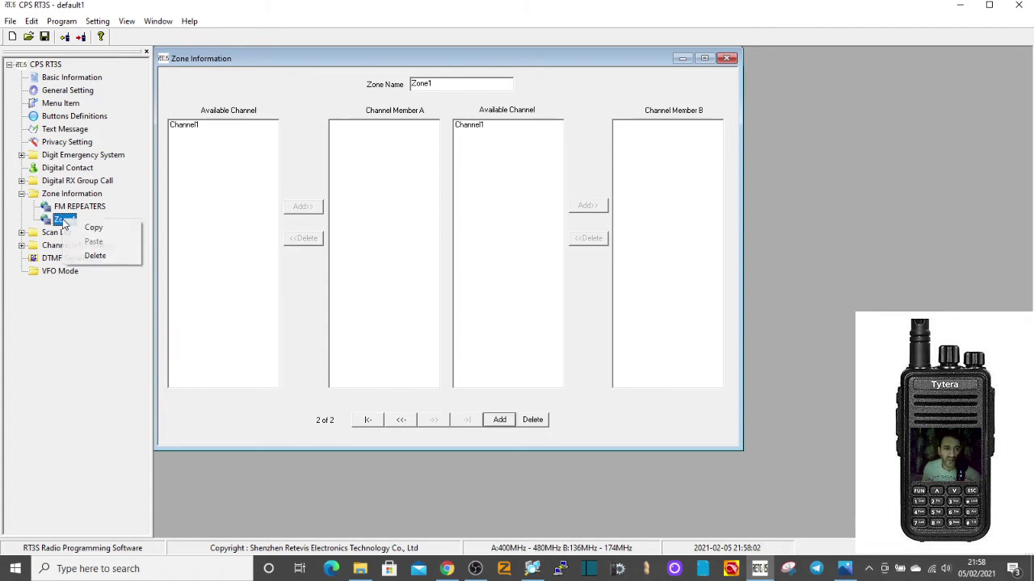
pyautogui.click(95, 256)
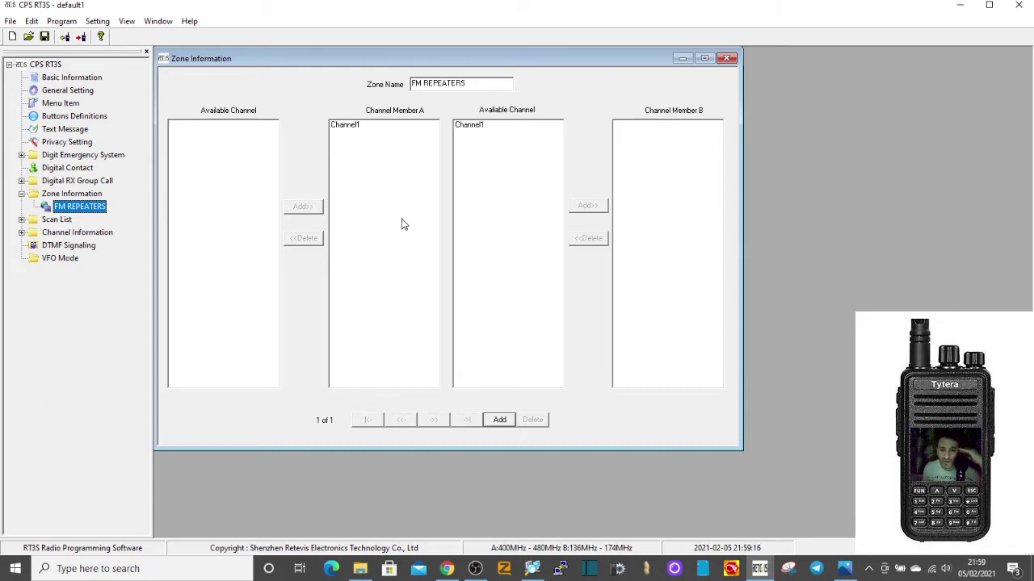
# Step: Open Channel1 in the channel information and rename it as GB3WR
pyautogui.doubleClick(74, 232)
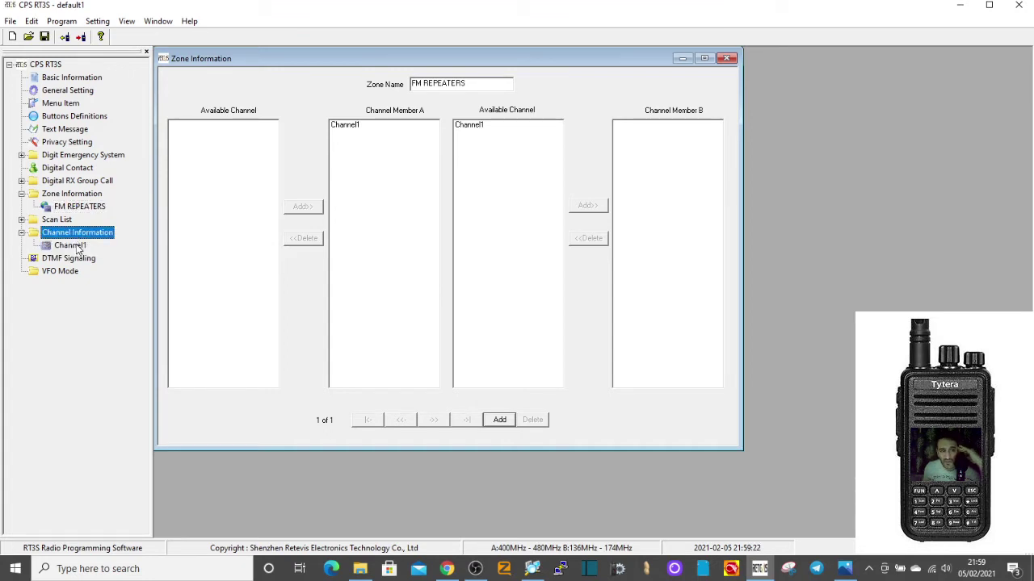
pyautogui.click(77, 249)
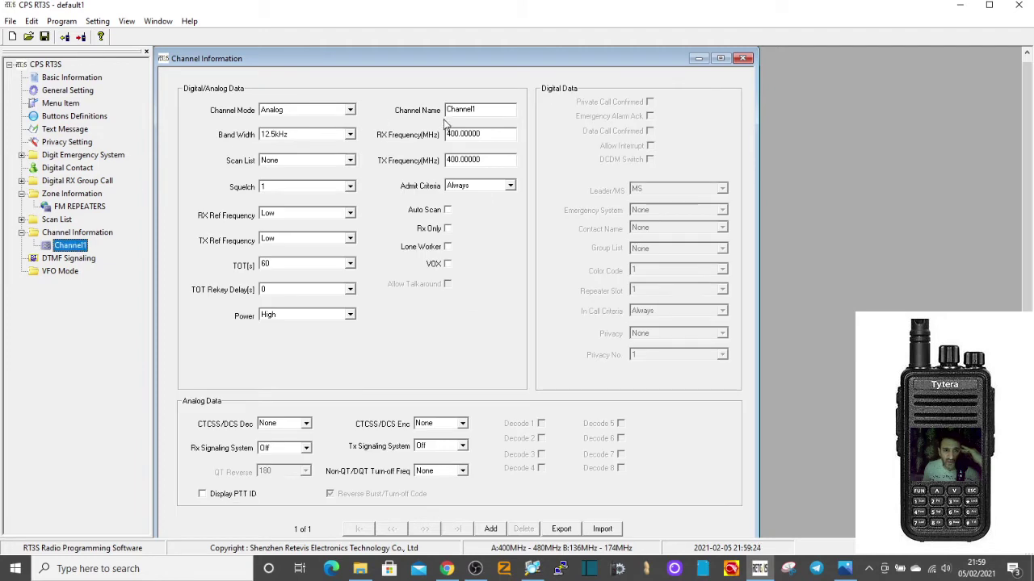
pyautogui.click(487, 112)
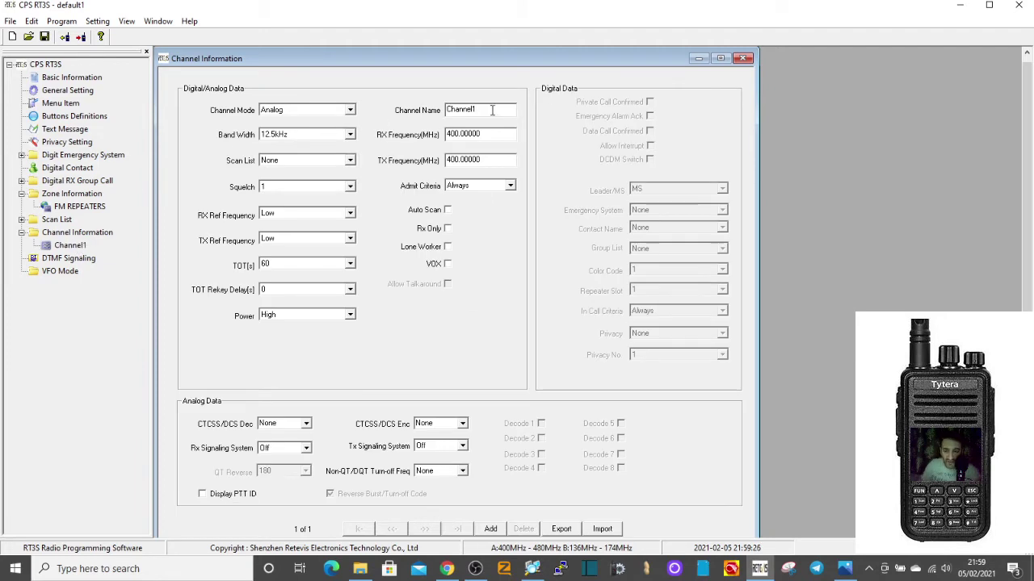
pyautogui.press('BackSpace')
pyautogui.press('BackSpace')
pyautogui.press('BackSpace')
pyautogui.press('BackSpace')
pyautogui.press('BackSpace')
pyautogui.press('BackSpace')
pyautogui.press('BackSpace')
pyautogui.press('BackSpace')
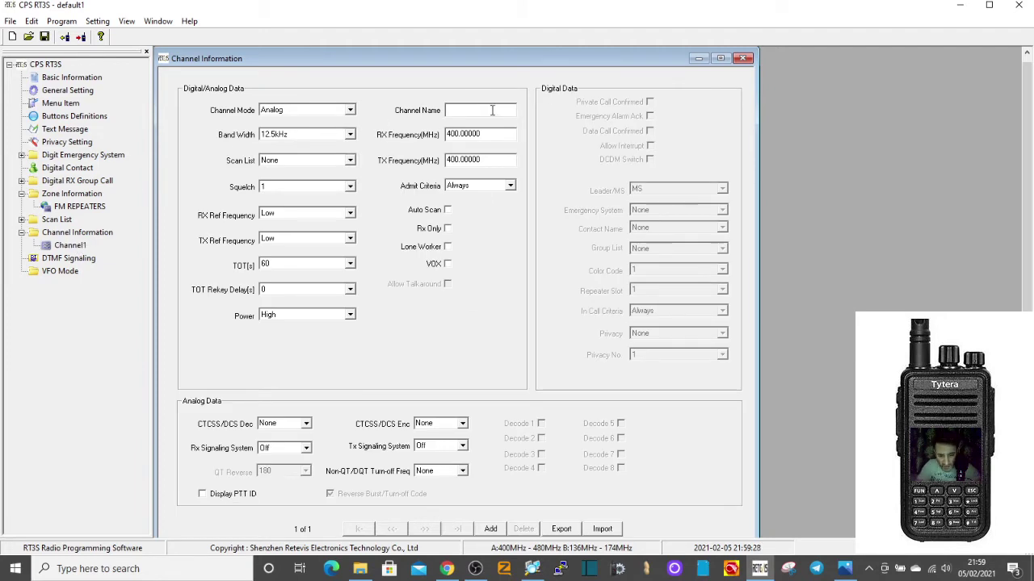
pyautogui.write('G')
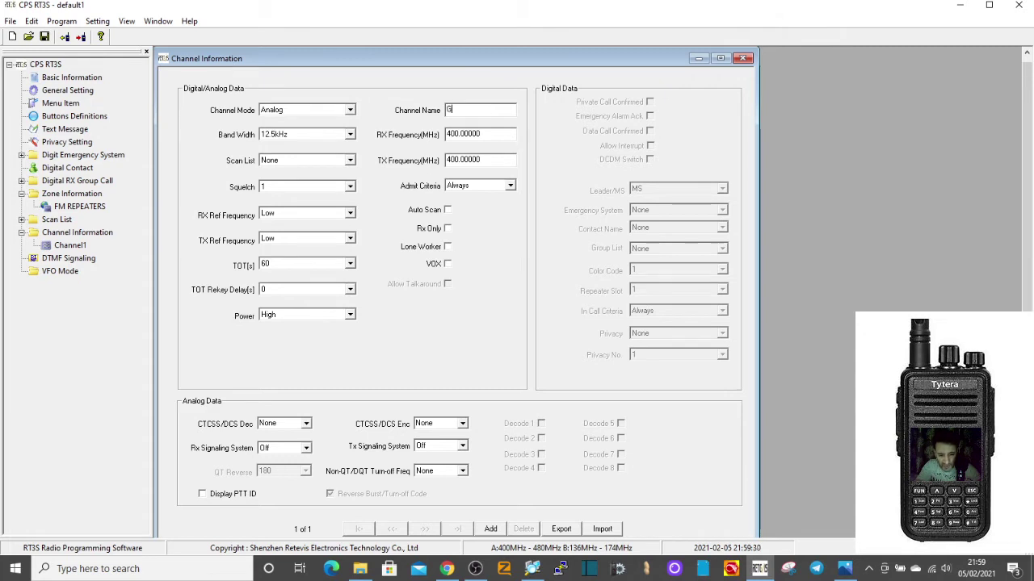
pyautogui.write('B3WR')
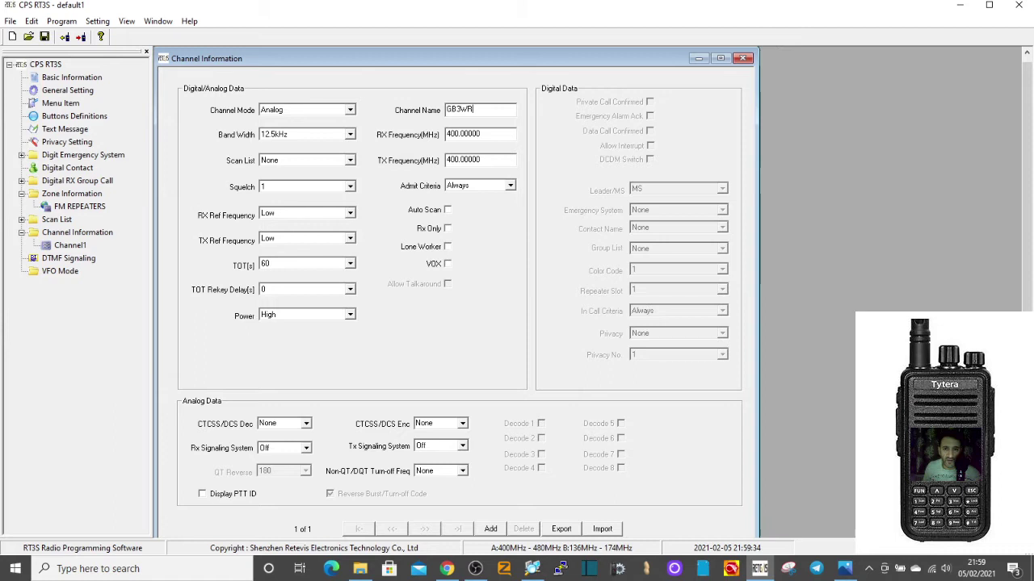
# Step: Set the GB3WR channel's RX frequency to 145.600 MHz
pyautogui.doubleClick(493, 136)
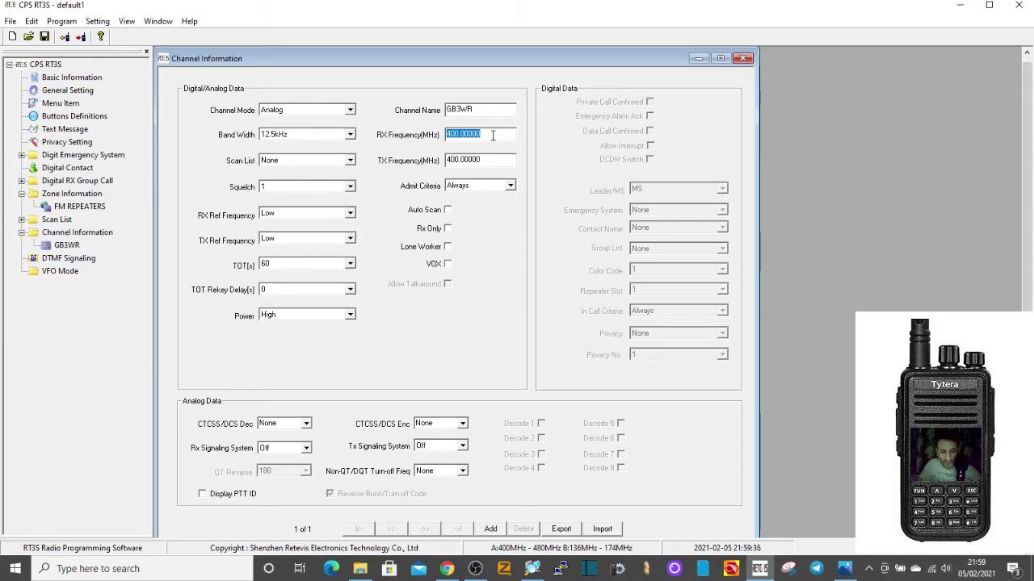
pyautogui.write('1')
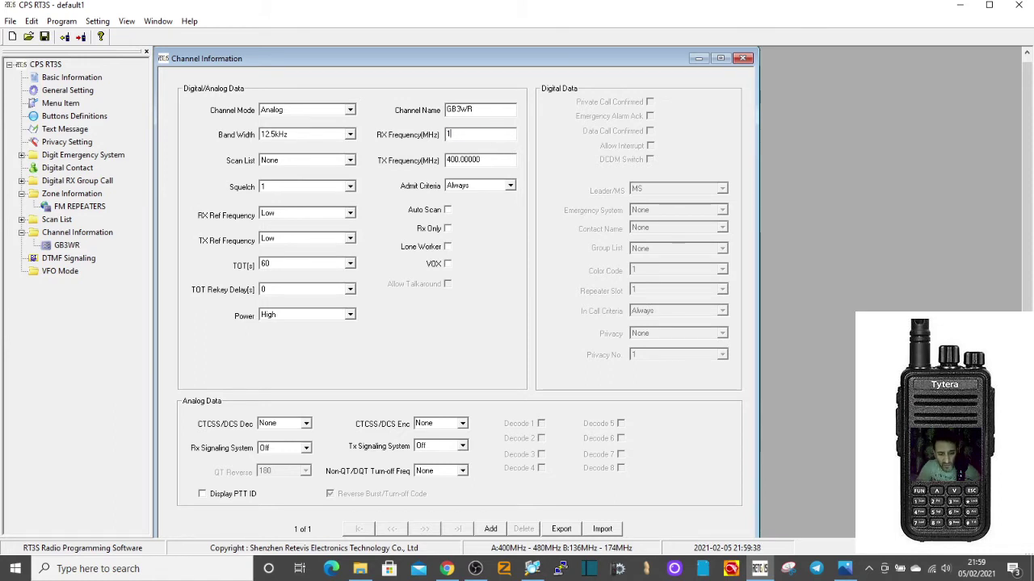
pyautogui.write('45.')
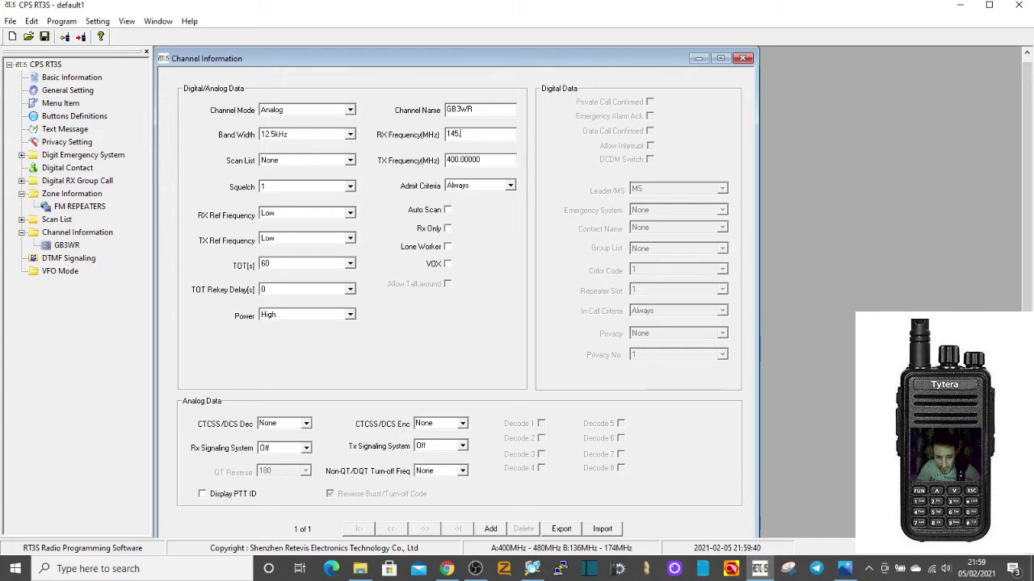
pyautogui.write('600')
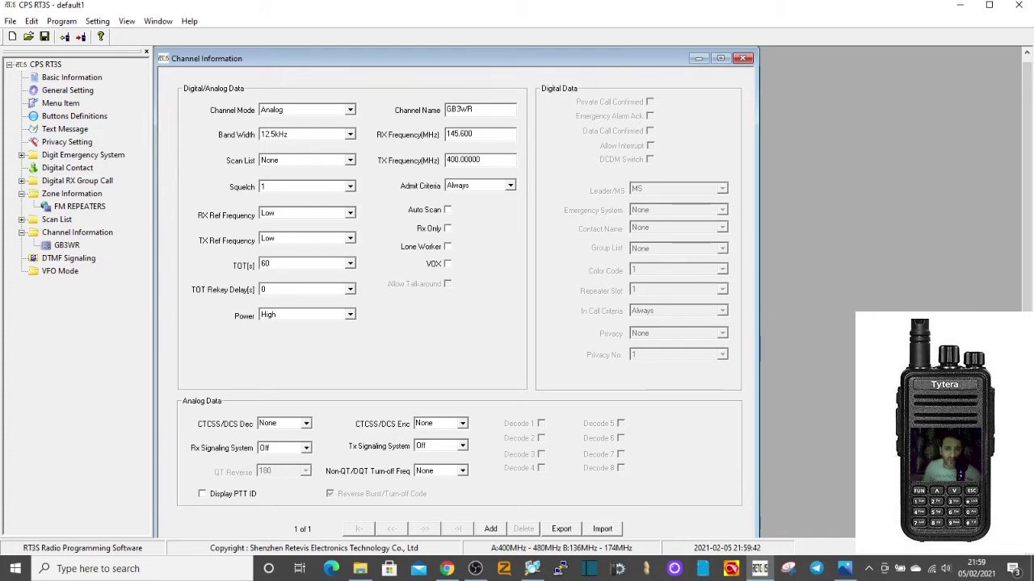
# Step: Set the GB3WR channel's TX frequency to 145.00000 MHz
pyautogui.click(494, 159)
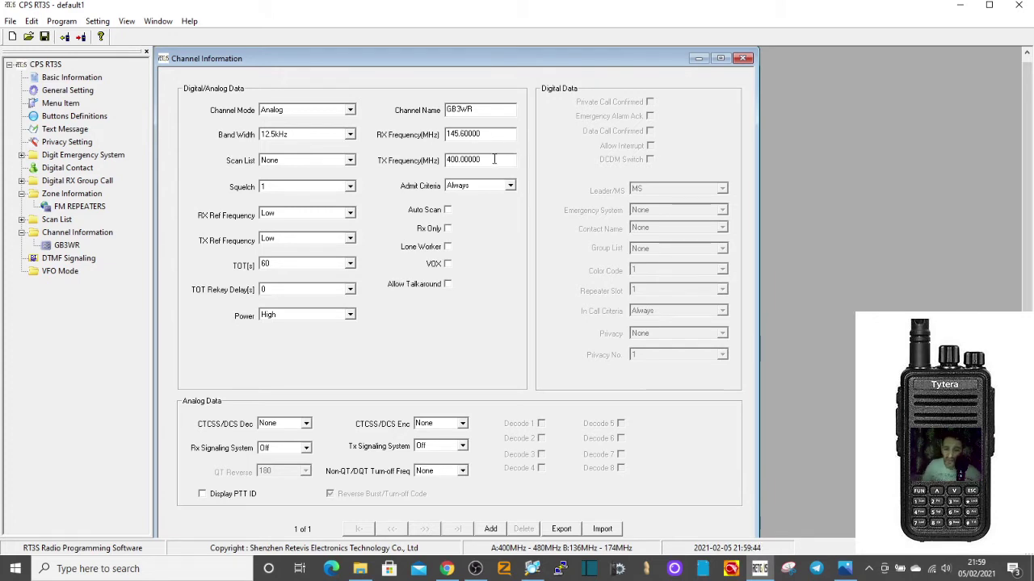
pyautogui.press('BackSpace')
pyautogui.press('BackSpace')
pyautogui.press('BackSpace')
pyautogui.press('BackSpace')
pyautogui.press('BackSpace')
pyautogui.press('BackSpace')
pyautogui.press('BackSpace')
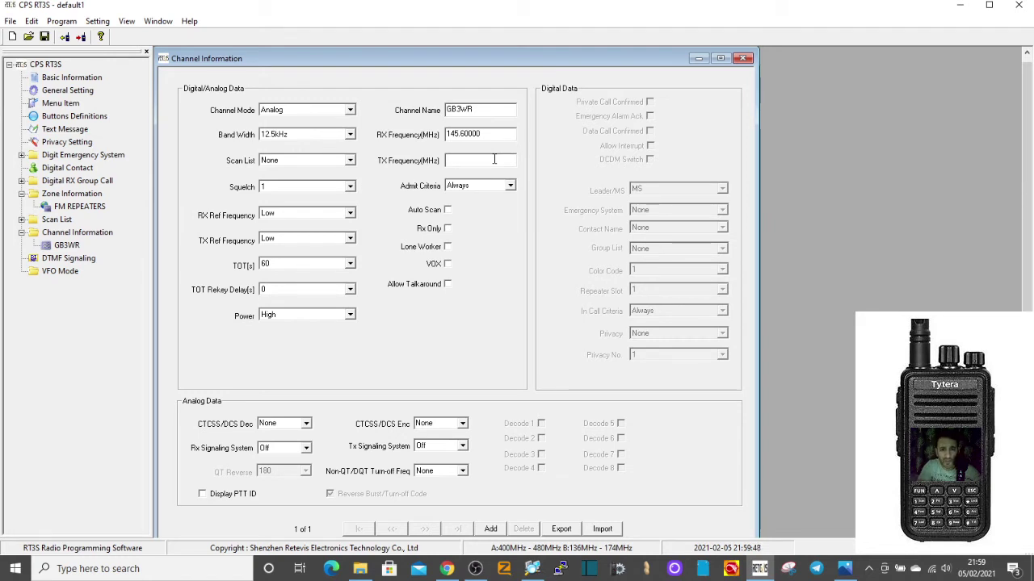
pyautogui.write('145')
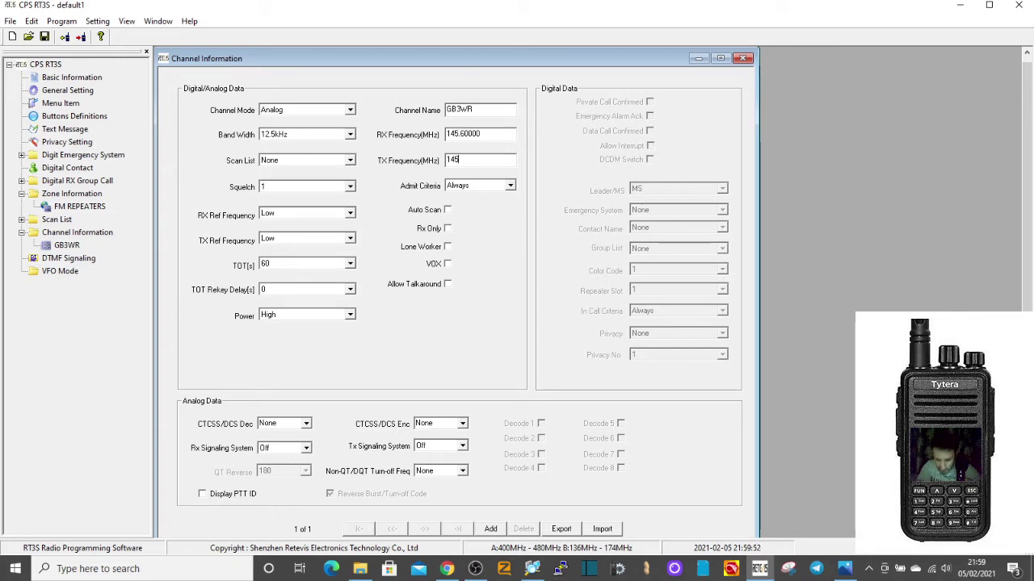
pyautogui.write('.000')
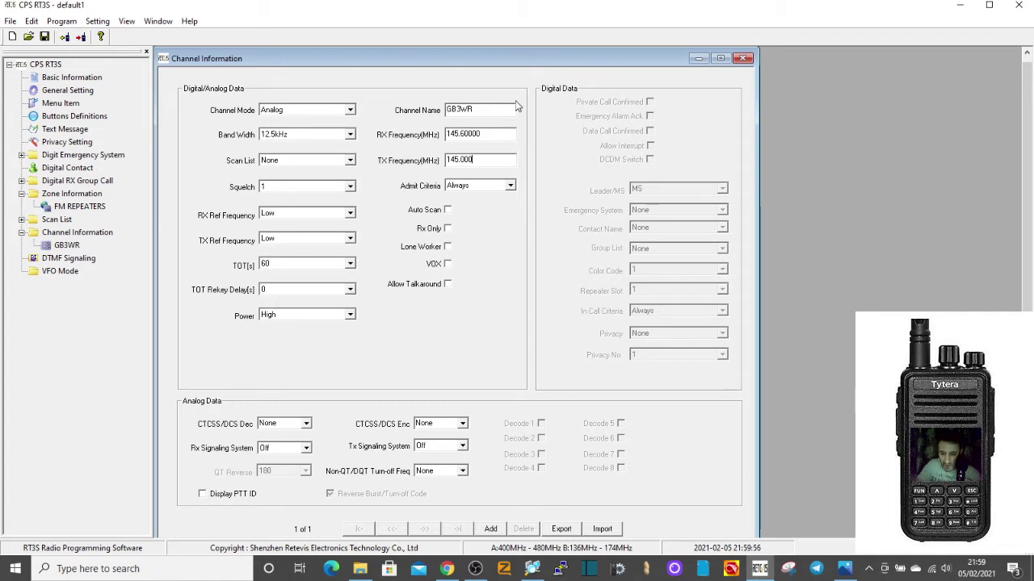
pyautogui.write('00')
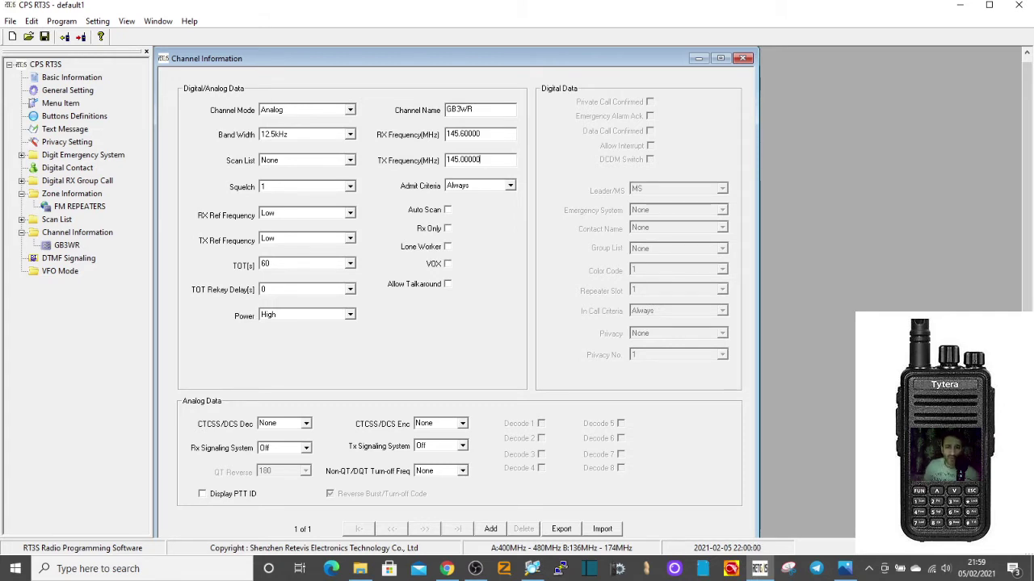
# Step: Set both the RX and TX reference frequency of the GB3WR channel to Medium
pyautogui.click(352, 215)
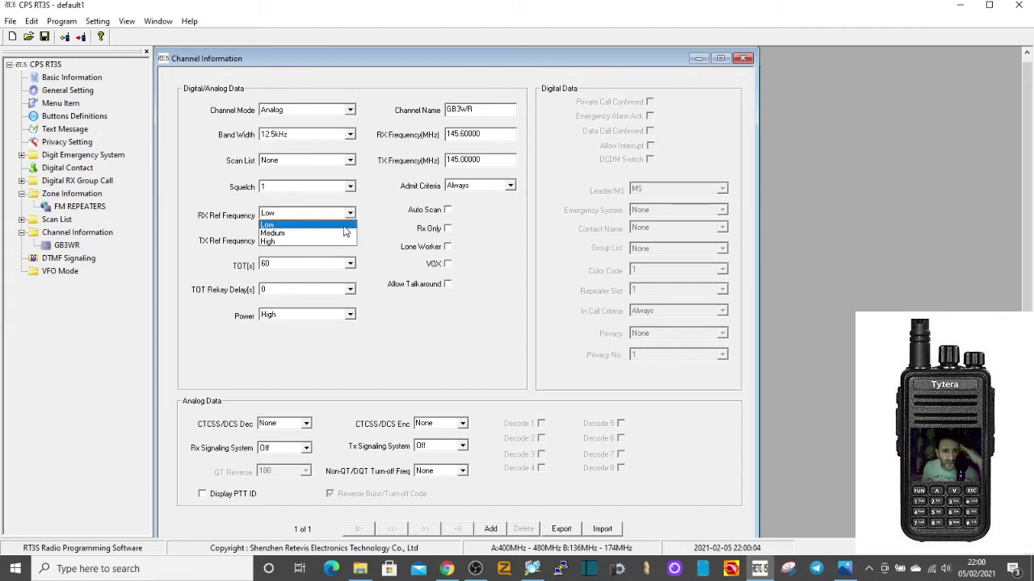
pyautogui.click(339, 224)
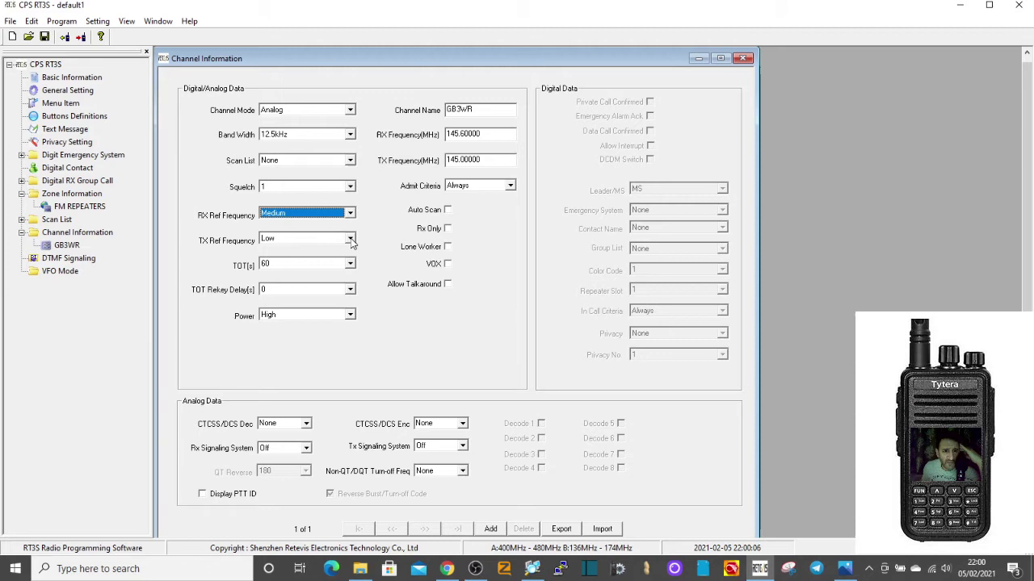
pyautogui.click(350, 239)
pyautogui.click(319, 258)
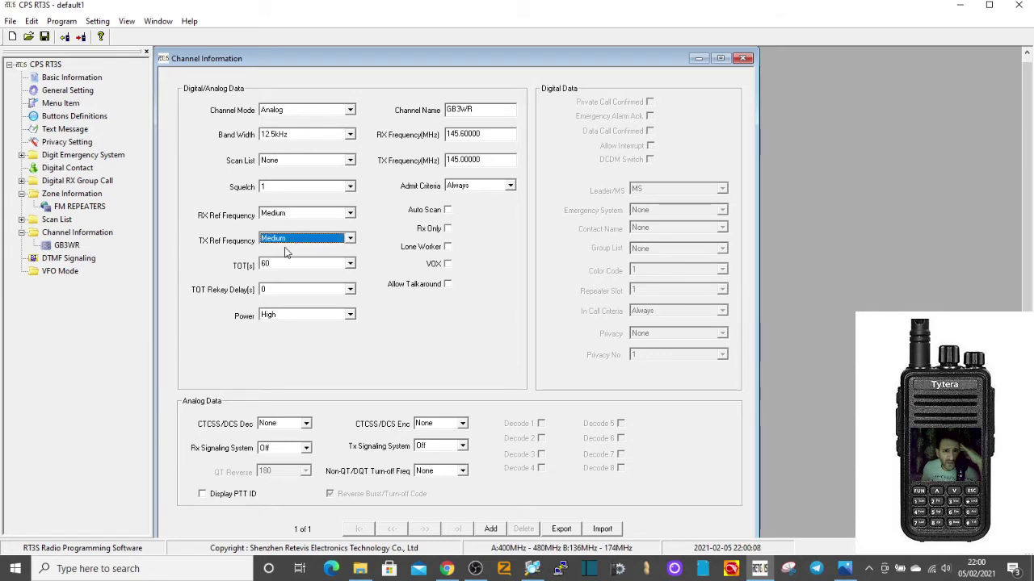
# Step: Set the GB3WR channel's TOT to 180 seconds and its power to Middle
pyautogui.click(349, 265)
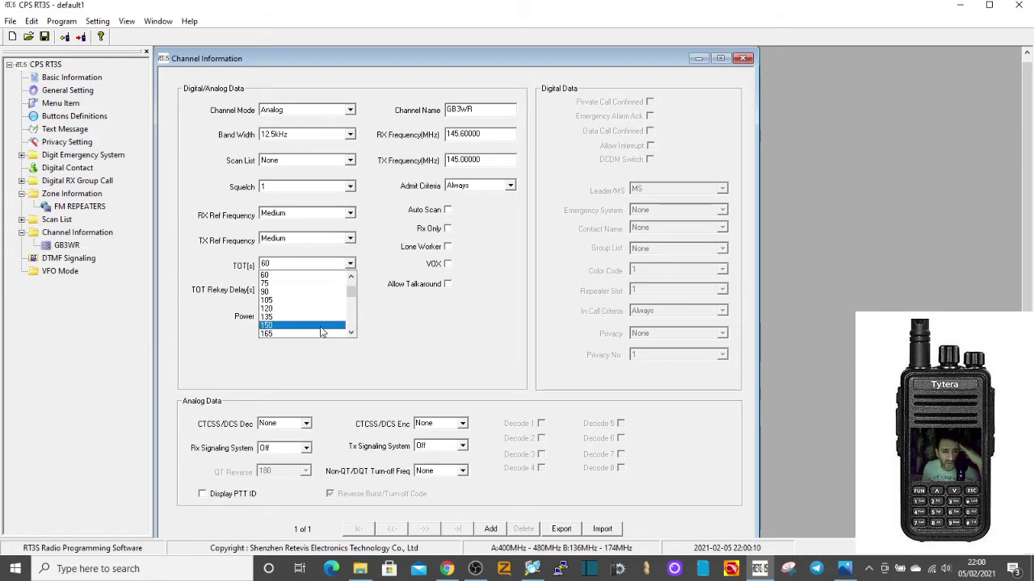
pyautogui.click(350, 334)
pyautogui.click(299, 327)
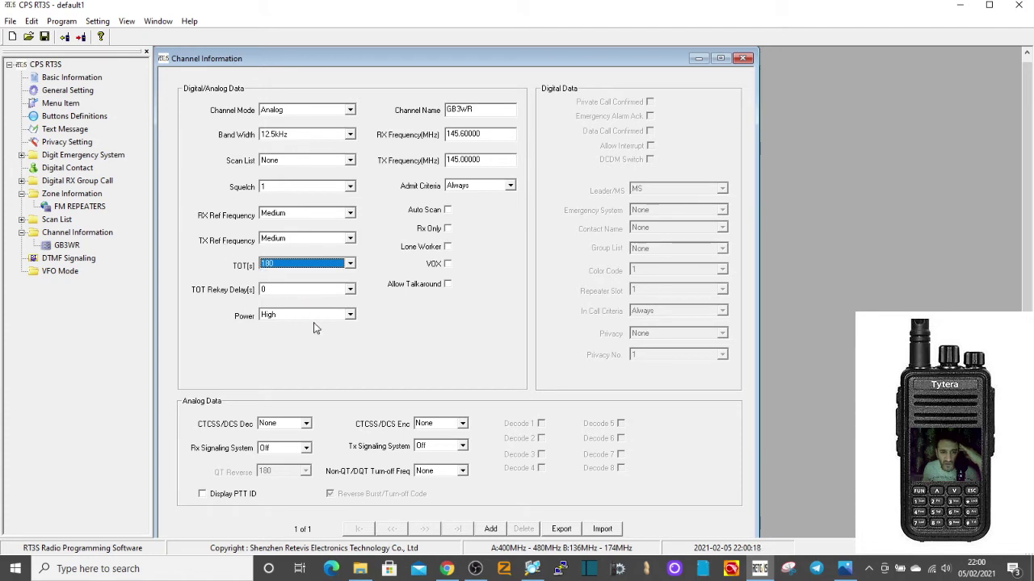
pyautogui.click(350, 315)
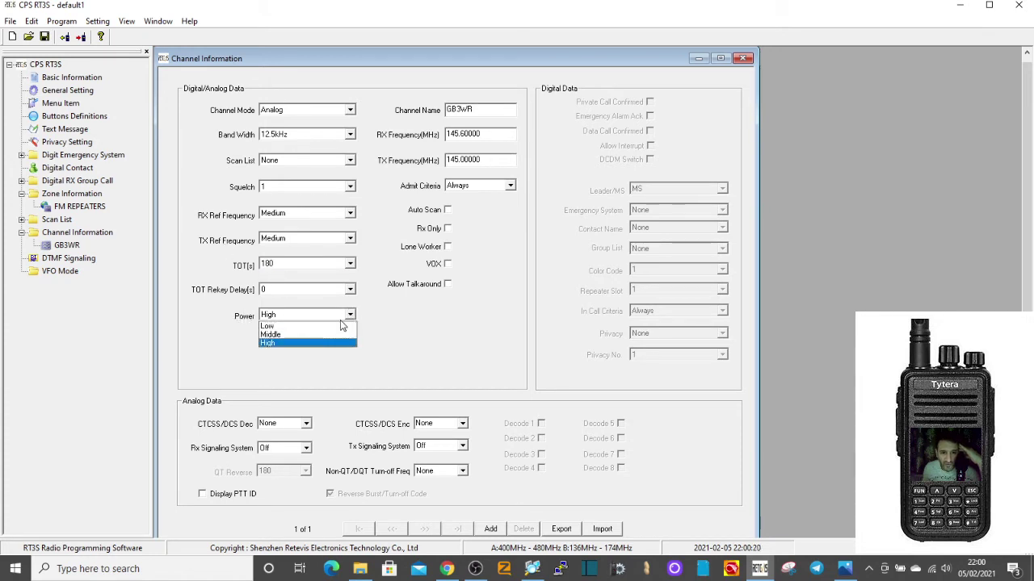
pyautogui.click(315, 339)
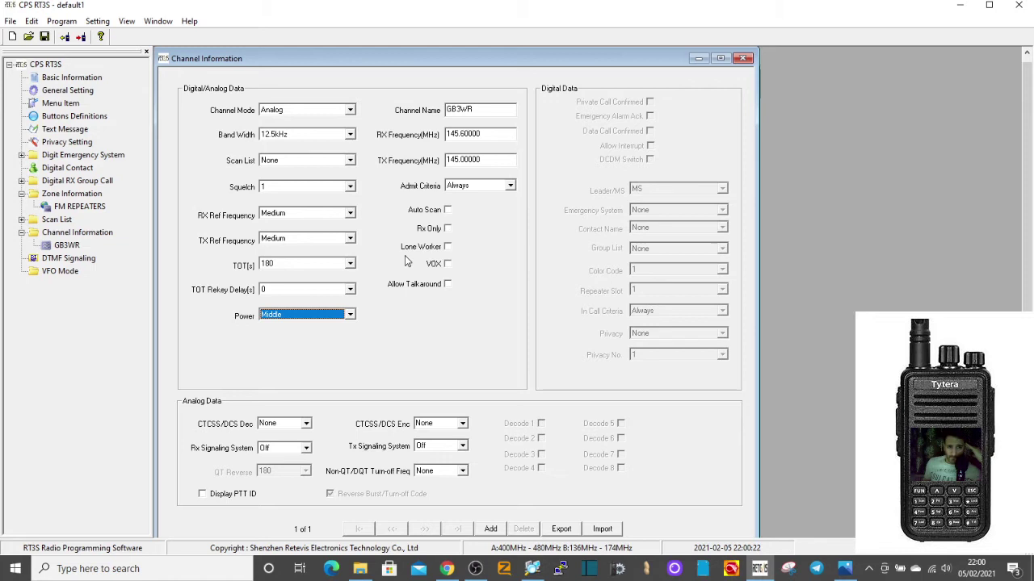
pyautogui.click(351, 214)
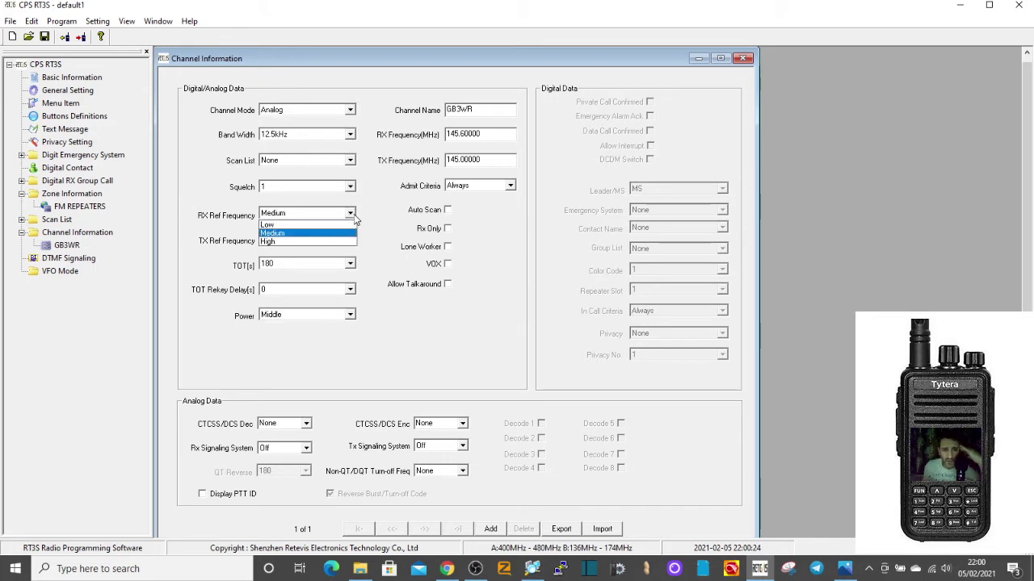
pyautogui.click(352, 216)
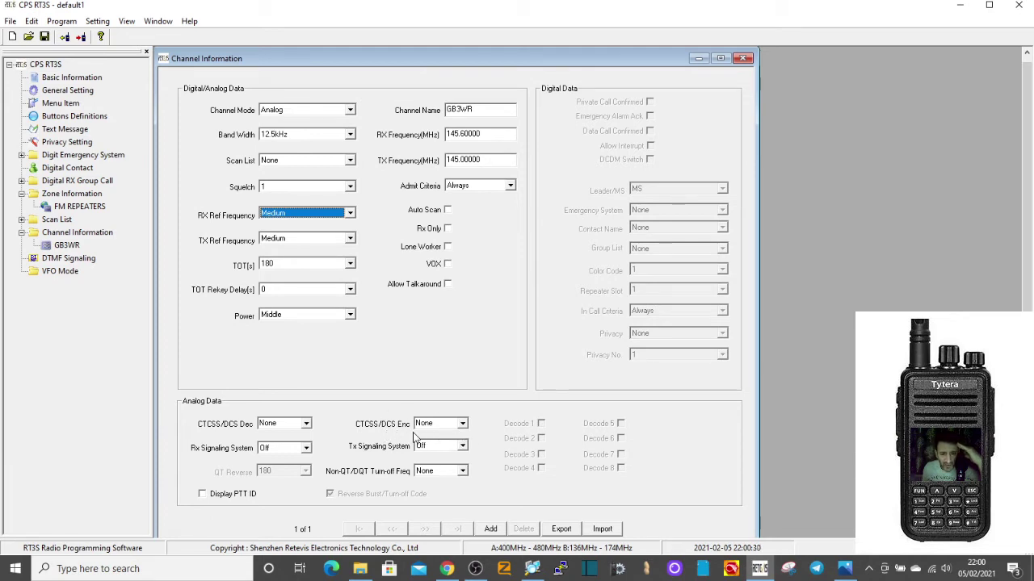
# Step: Set the GB3WR channel's CTCSS/DCS Enc tone to 77.0
pyautogui.click(464, 424)
pyautogui.click(465, 426)
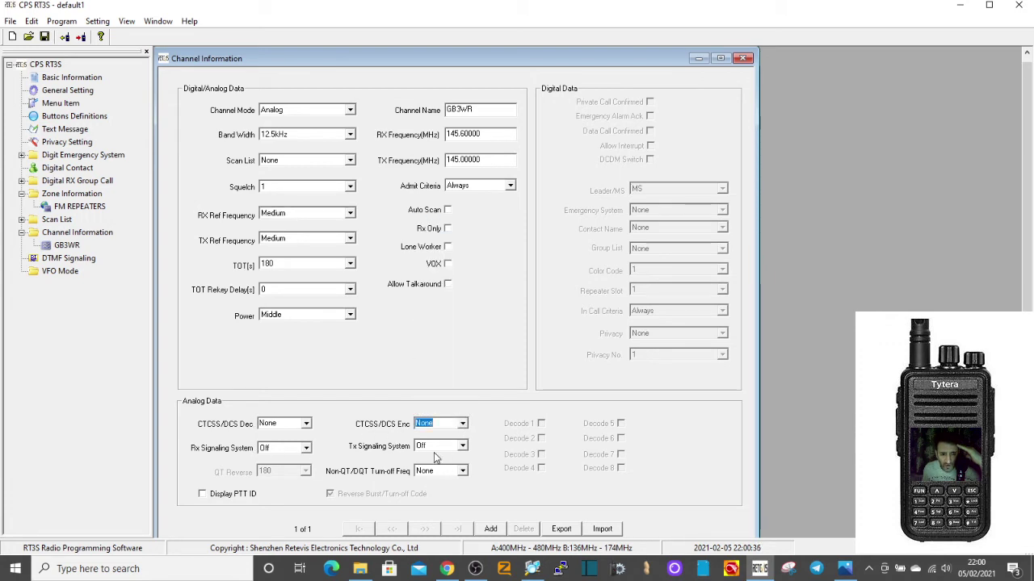
pyautogui.click(463, 424)
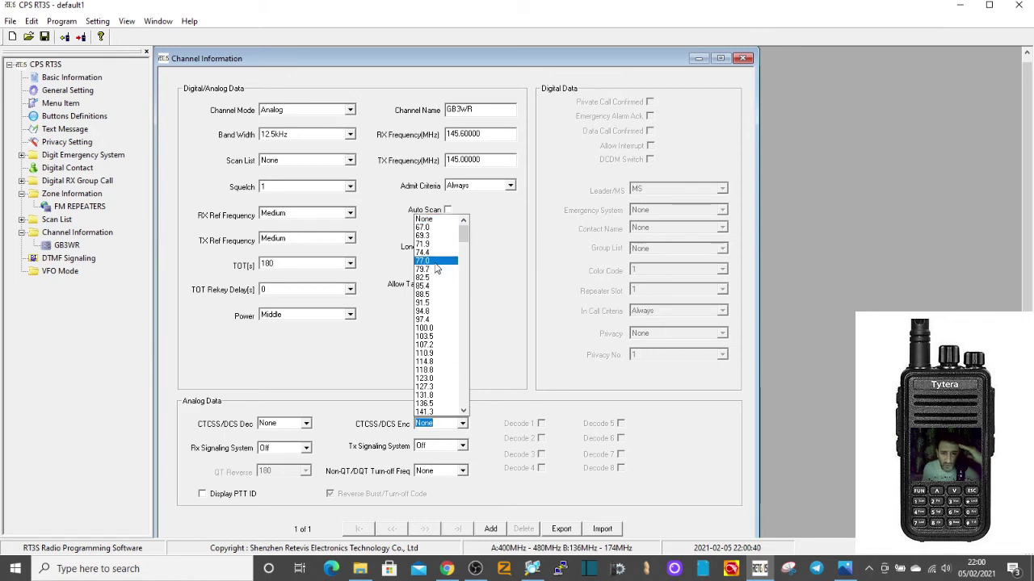
pyautogui.click(435, 261)
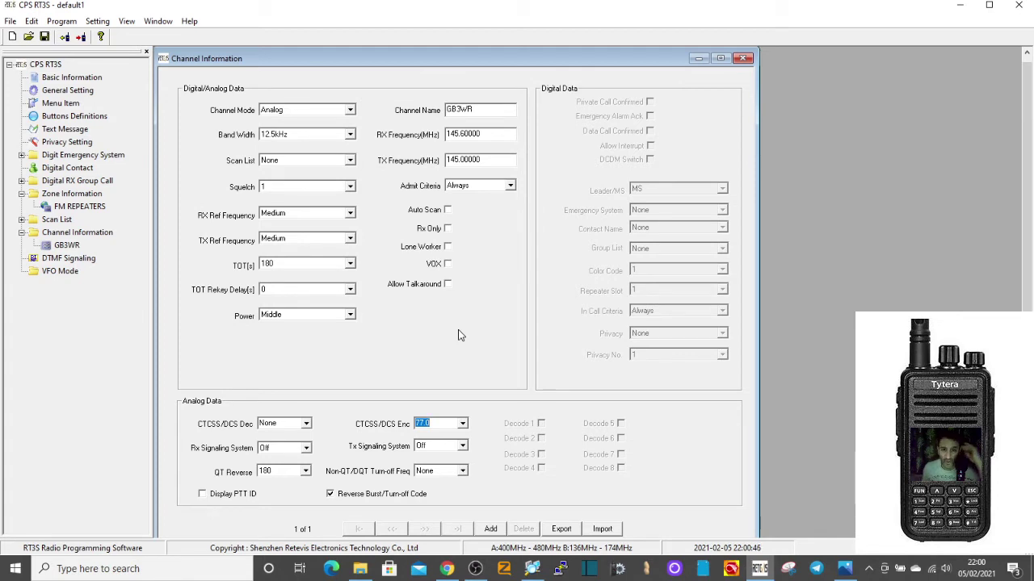
# Step: Add a second channel and paste the copied GB3WR channel settings into it
pyautogui.click(491, 530)
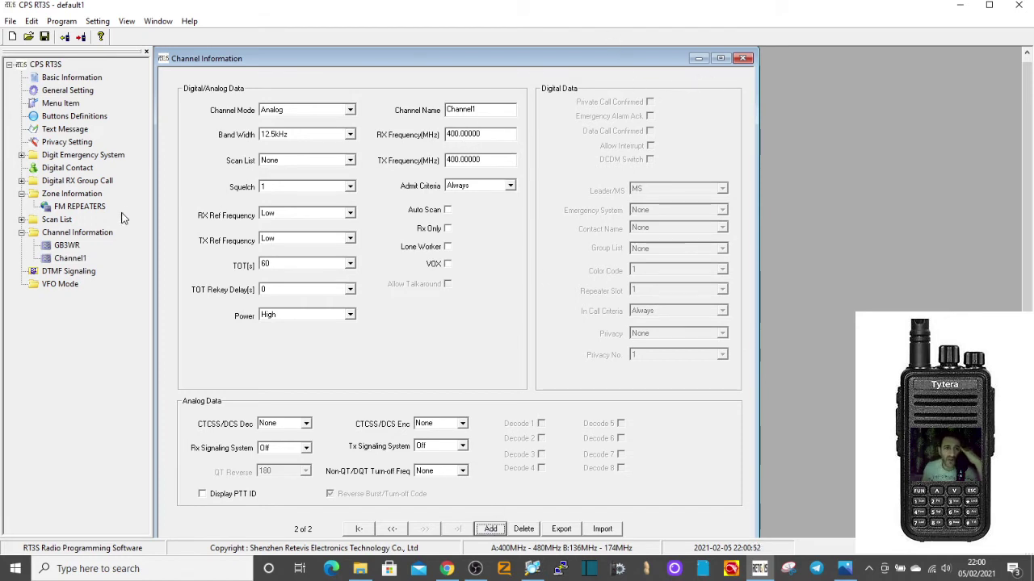
pyautogui.click(69, 247)
pyautogui.click(70, 247)
pyautogui.rightClick(75, 252)
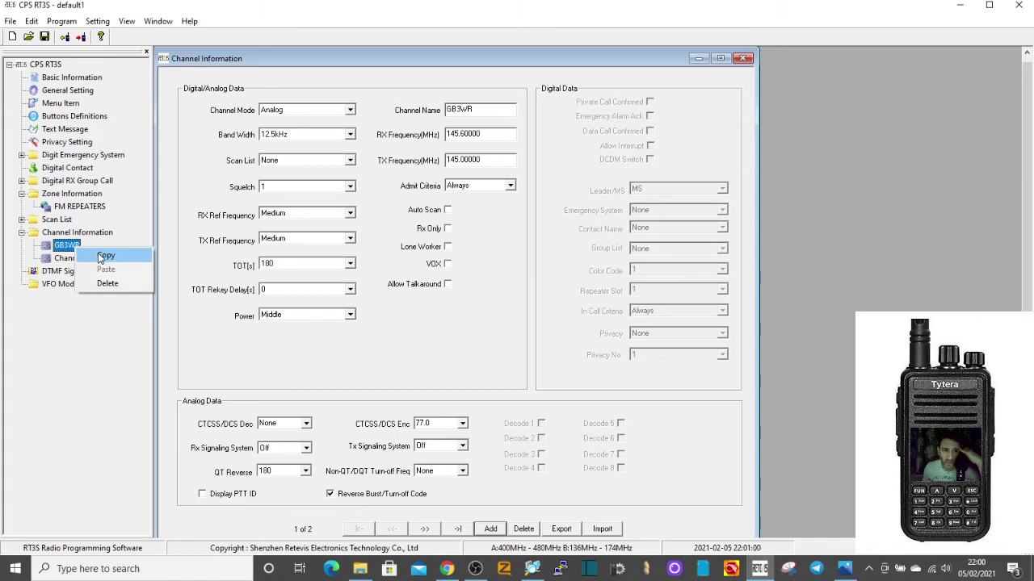
pyautogui.click(100, 256)
pyautogui.click(77, 260)
pyautogui.rightClick(78, 269)
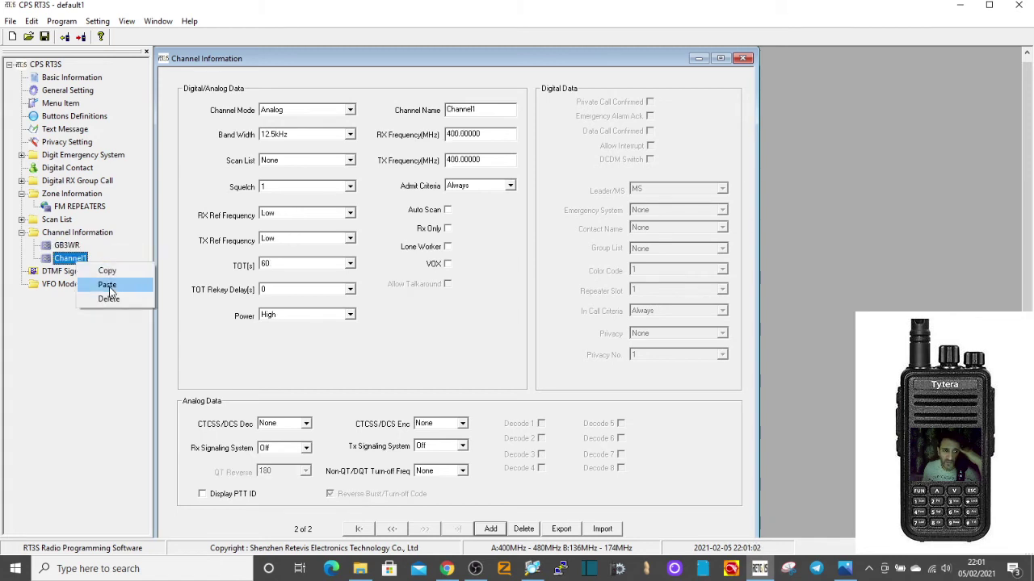
pyautogui.click(109, 287)
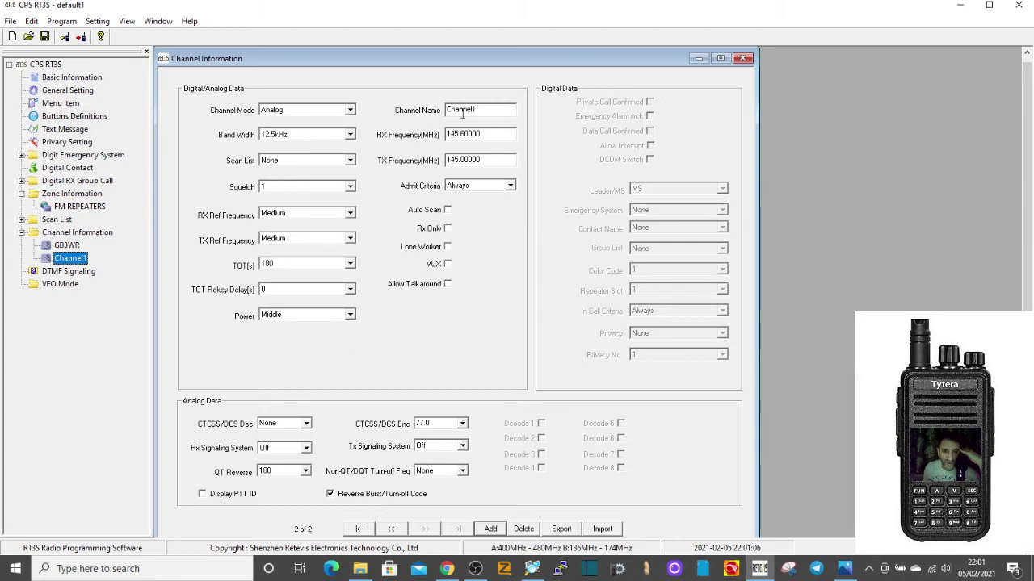
# Step: Open the FM REPEATERS zone and examine its available channels and the Channel Member A and B lists
pyautogui.click(68, 247)
pyautogui.click(68, 247)
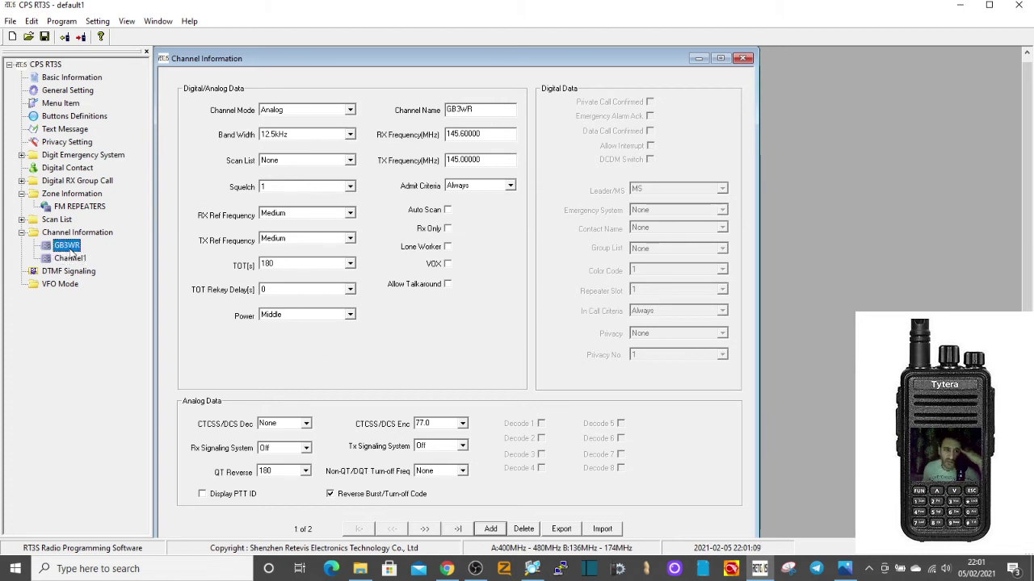
pyautogui.doubleClick(81, 196)
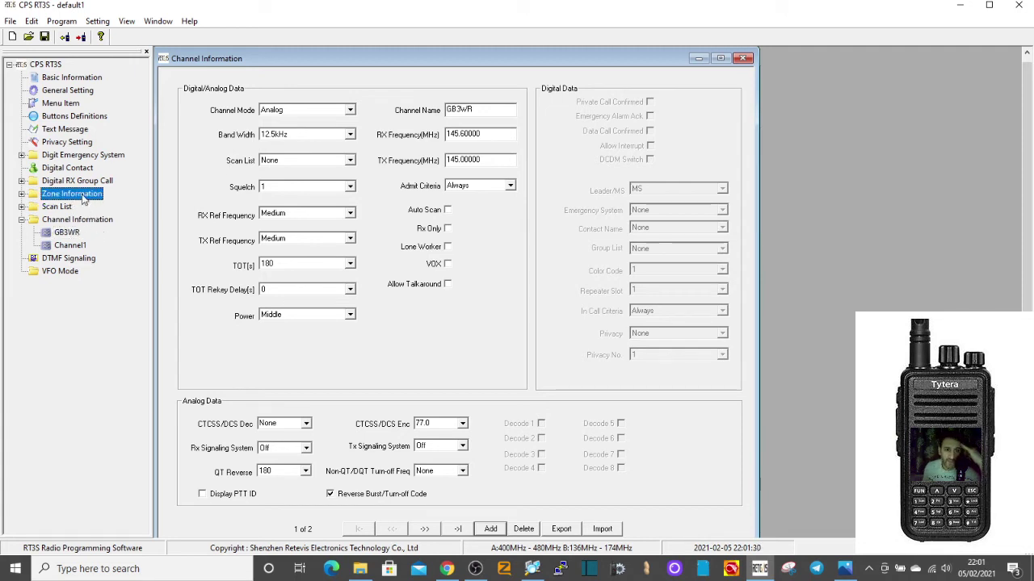
pyautogui.doubleClick(84, 198)
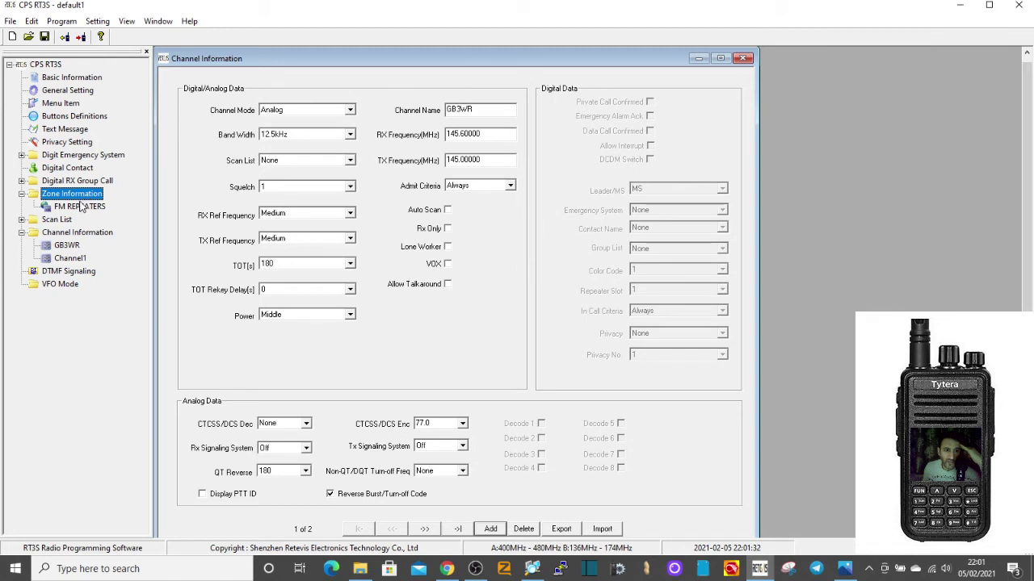
pyautogui.doubleClick(81, 199)
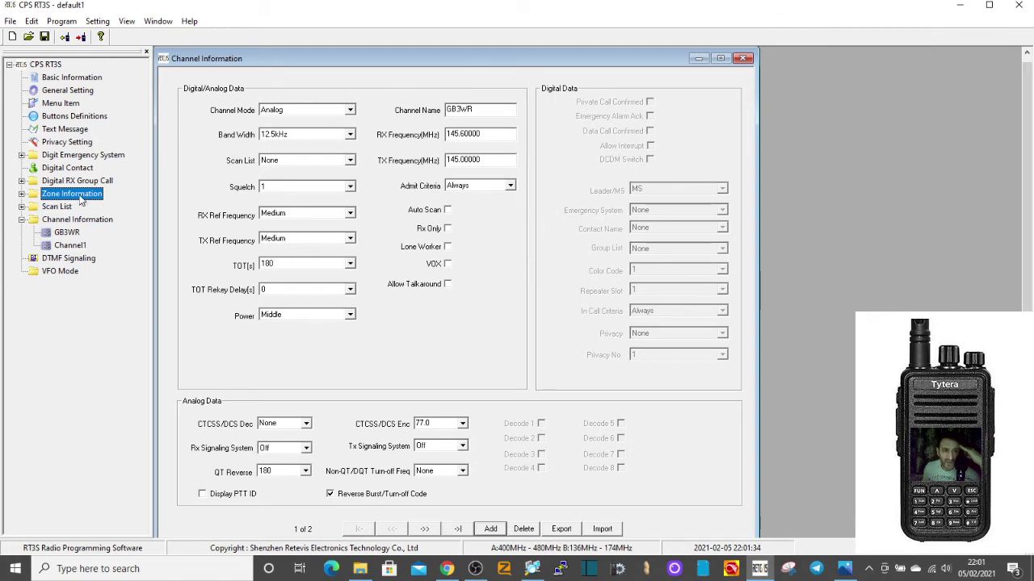
pyautogui.doubleClick(81, 199)
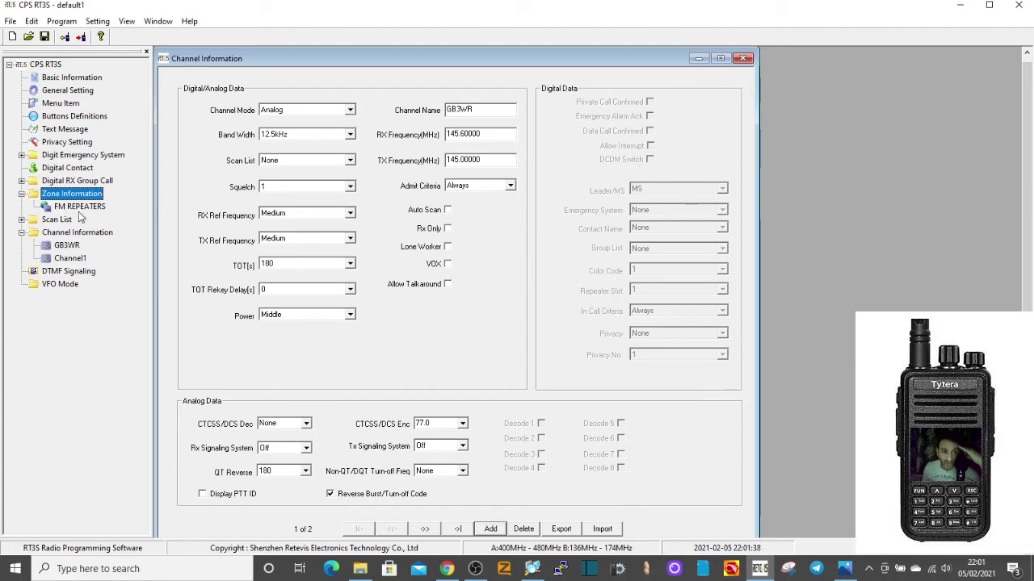
pyautogui.doubleClick(81, 207)
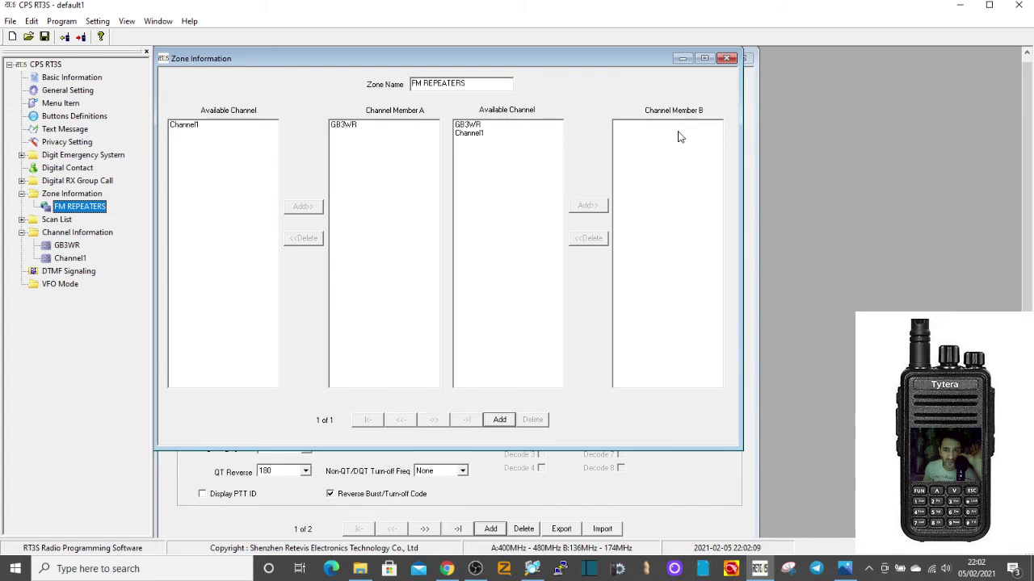
# Step: Open Channel1 in the channel information and rename it as GB3BC
pyautogui.click(71, 258)
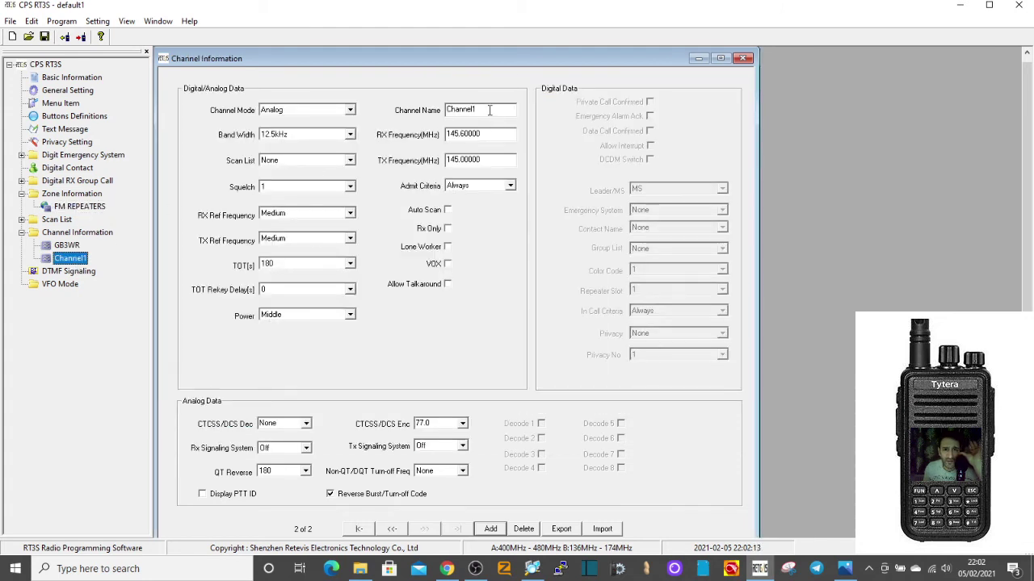
pyautogui.click(494, 110)
pyautogui.press('BackSpace')
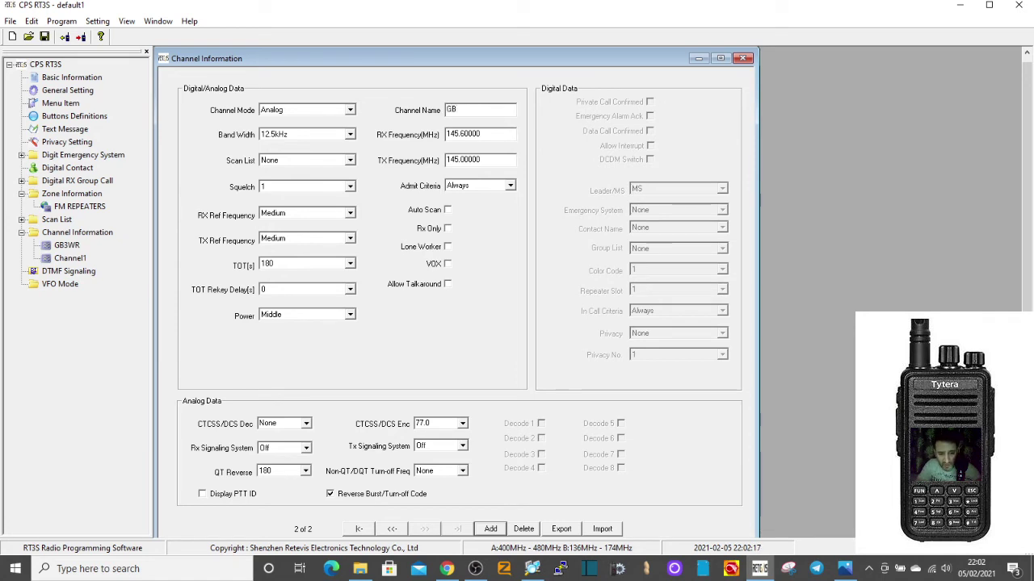
pyautogui.write('GB3BC')
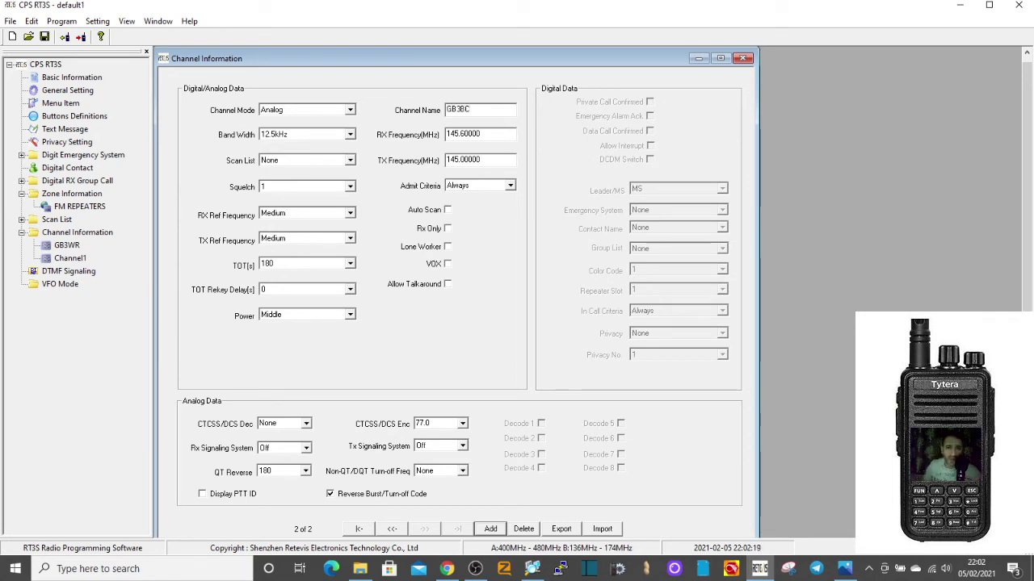
# Step: Set the GB3BC channel's RX frequency to 145.75 MHz and its TX frequency to 145.15000 MHz
pyautogui.click(485, 135)
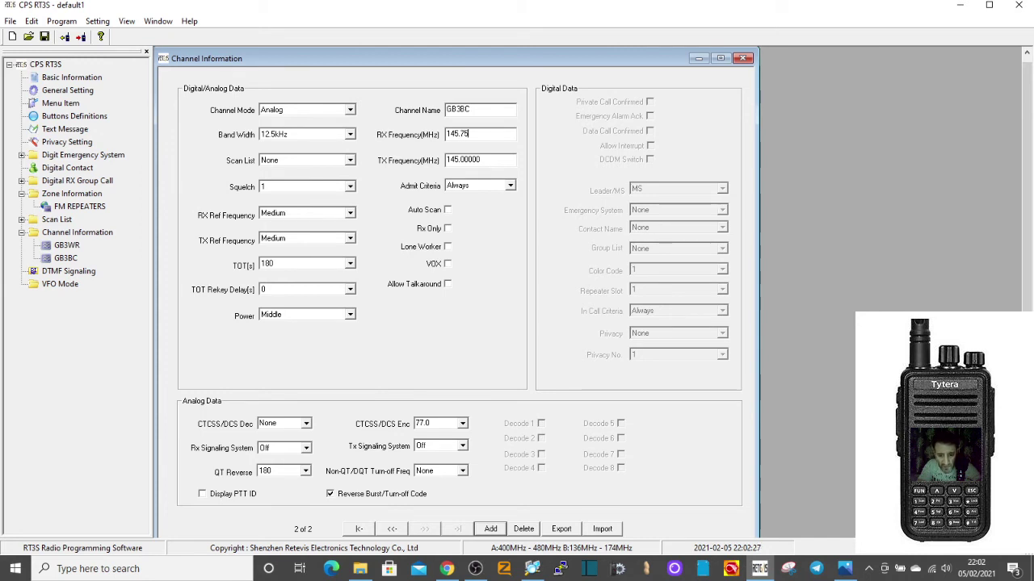
pyautogui.click(482, 160)
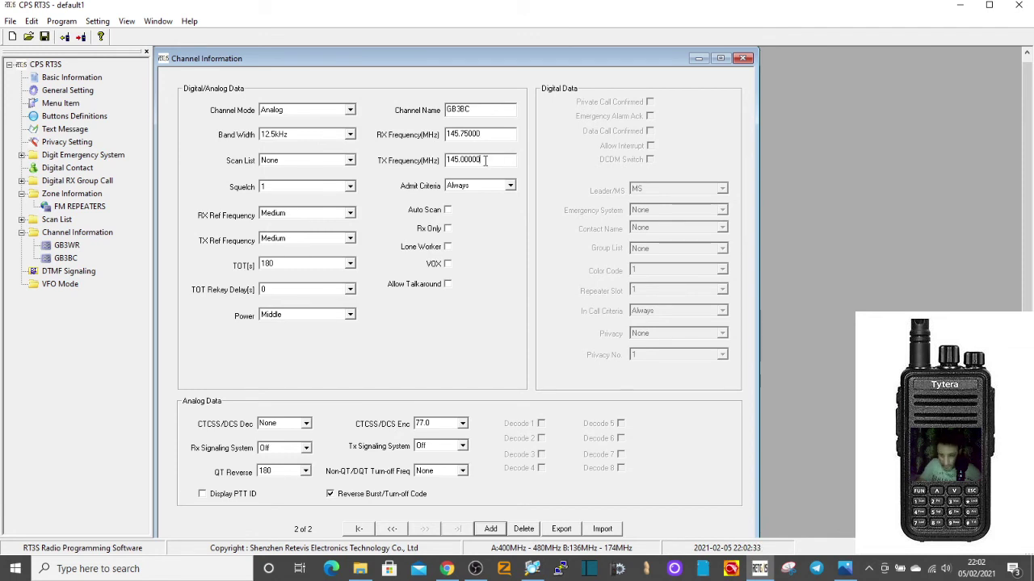
pyautogui.press('BackSpace')
pyautogui.press('BackSpace')
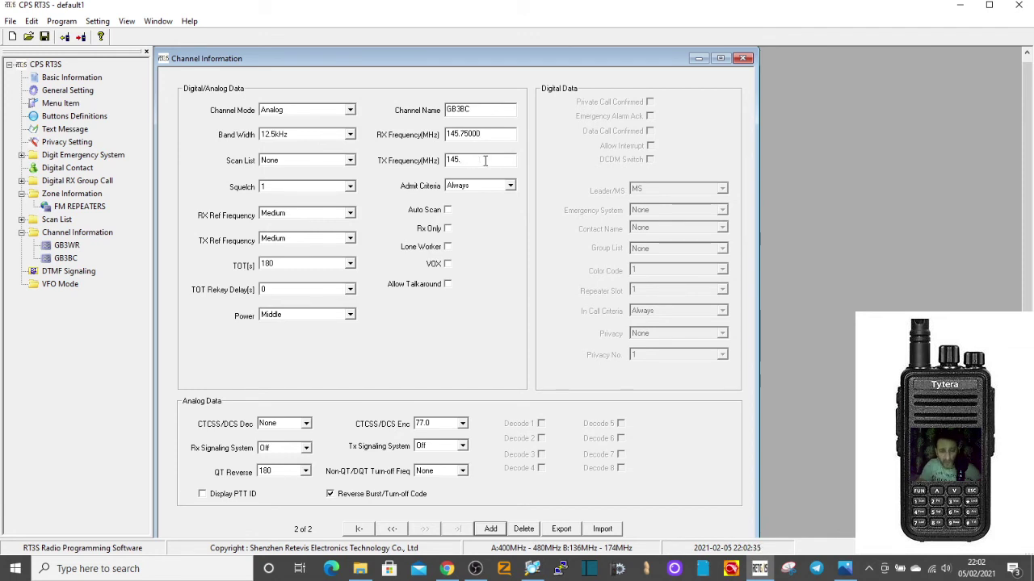
pyautogui.write('15')
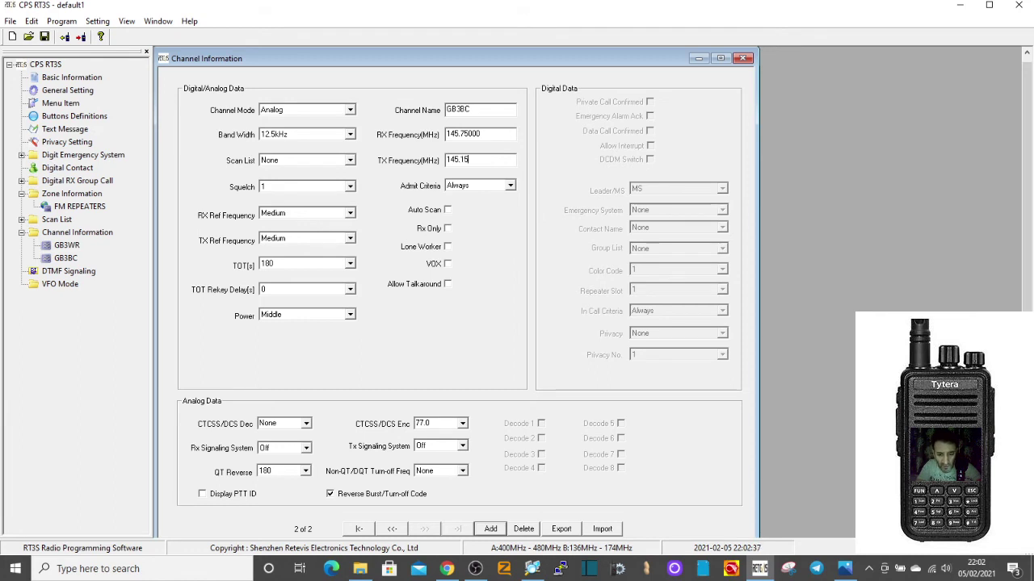
pyautogui.write('00')
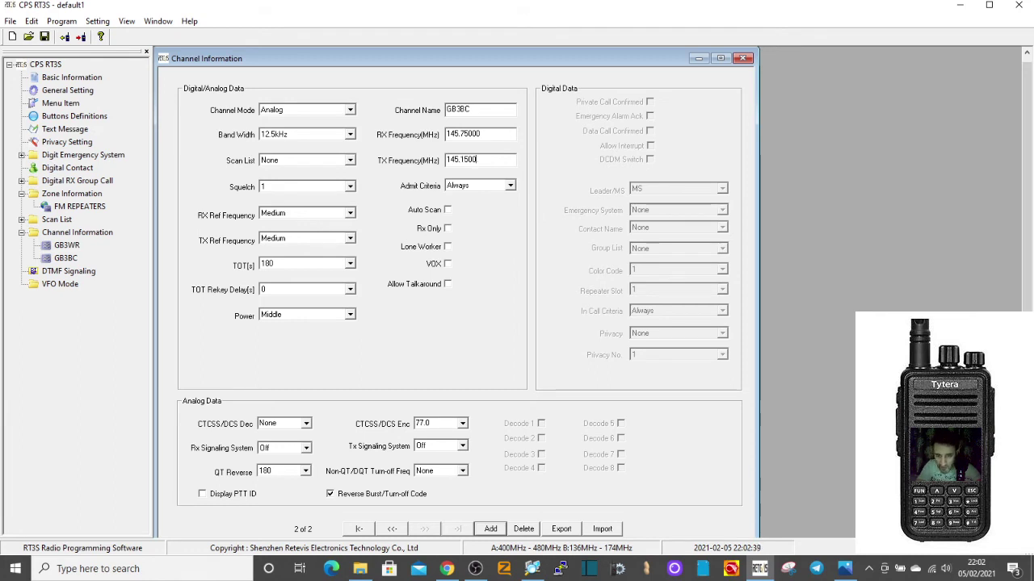
pyautogui.write('0')
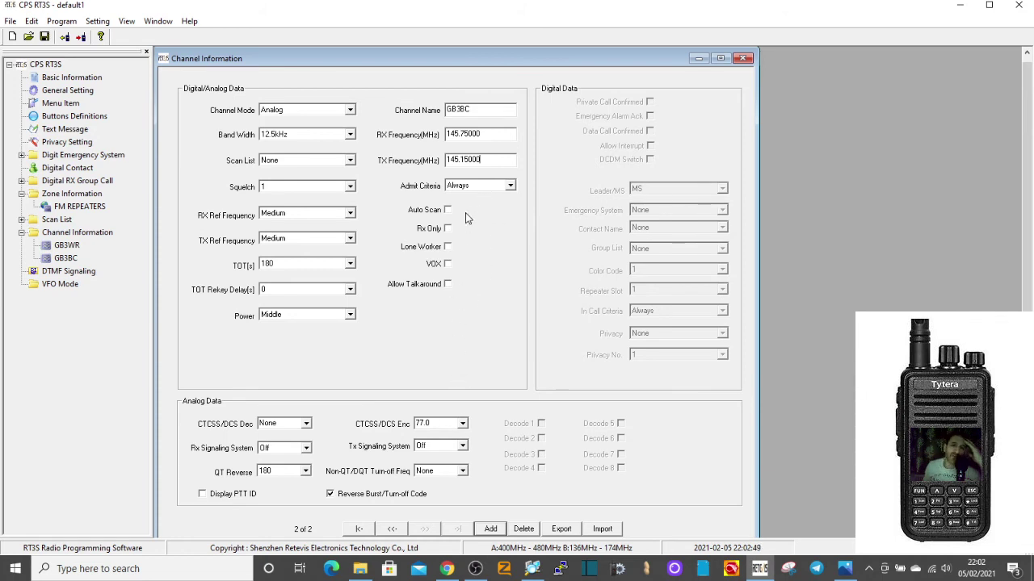
# Step: Set the GB3BC channel's CTCSS/DCS Enc tone to 94.8
pyautogui.click(462, 424)
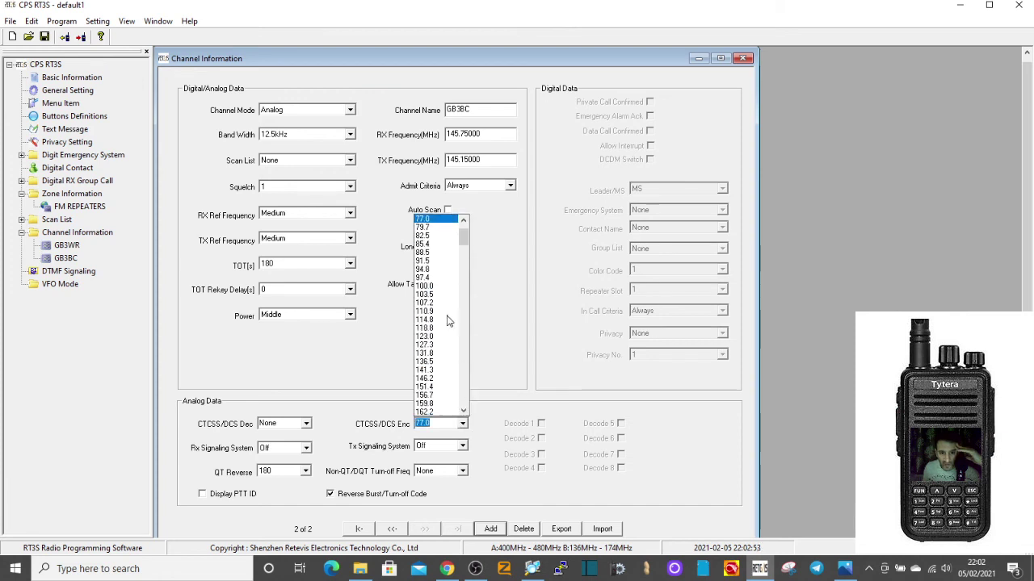
pyautogui.click(434, 277)
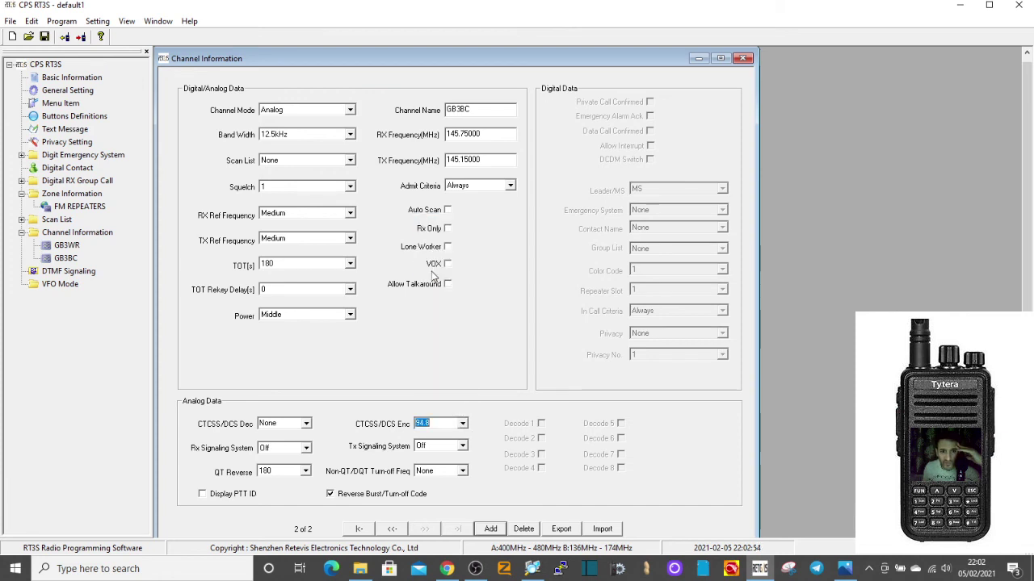
pyautogui.click(490, 529)
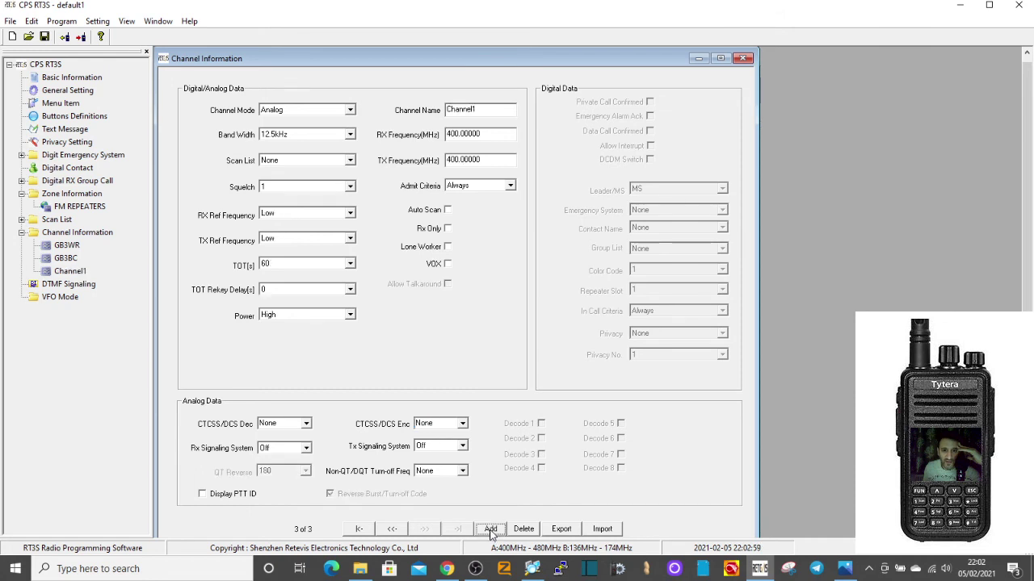
pyautogui.rightClick(71, 271)
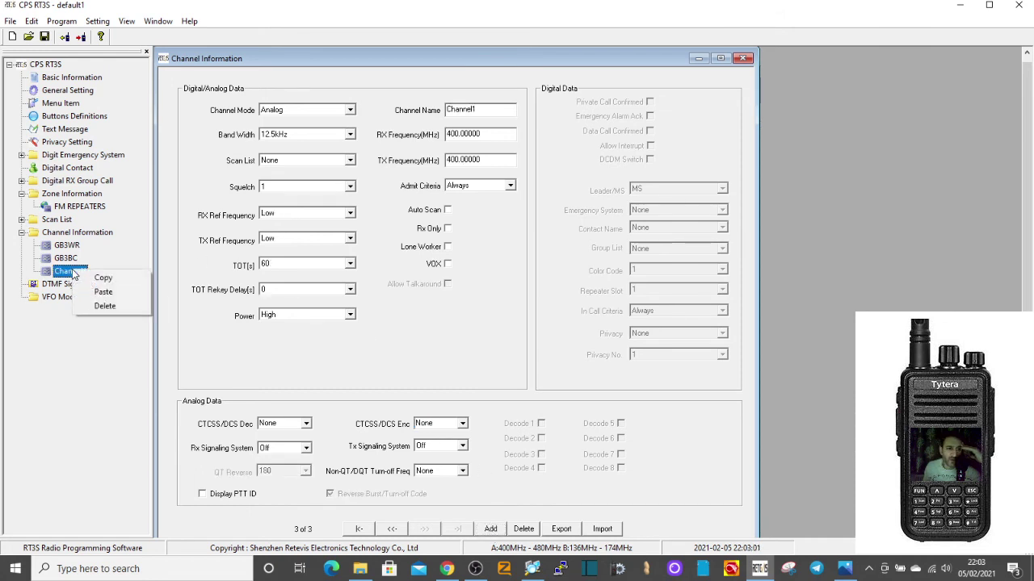
pyautogui.click(105, 307)
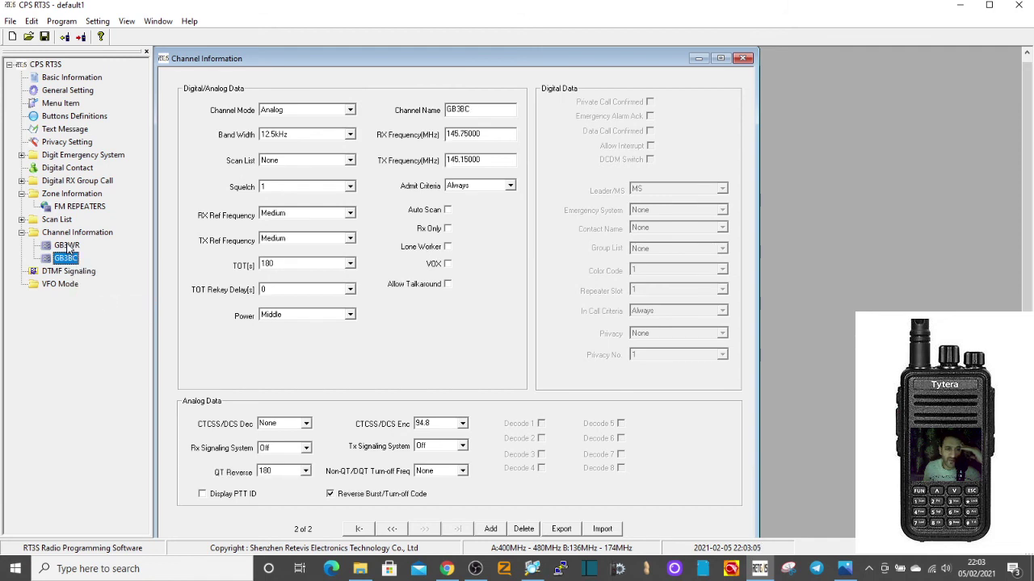
# Step: Set the CTCSS/DCS Enc tone of the GB3WR channel to 94.8
pyautogui.click(68, 246)
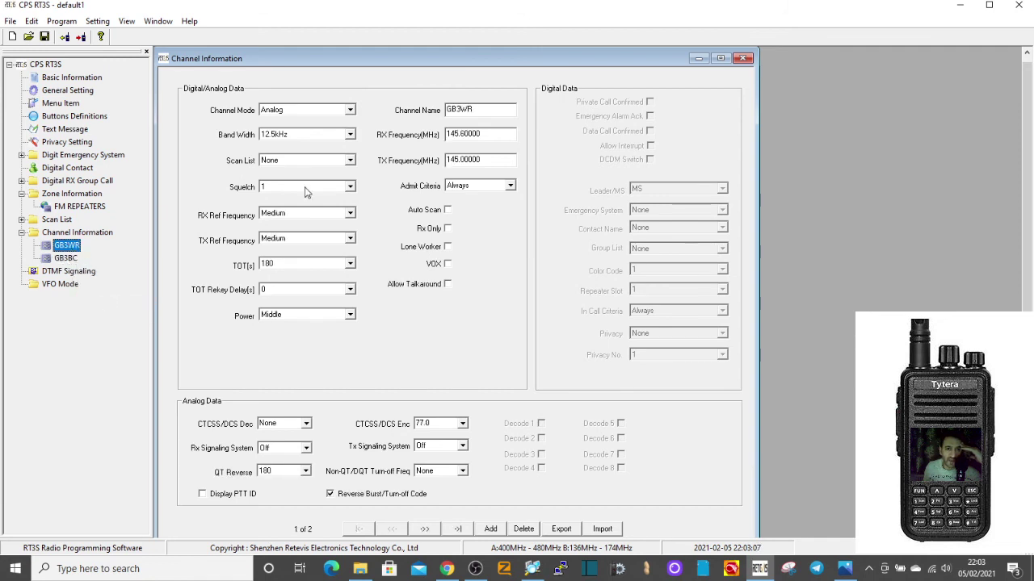
pyautogui.click(462, 423)
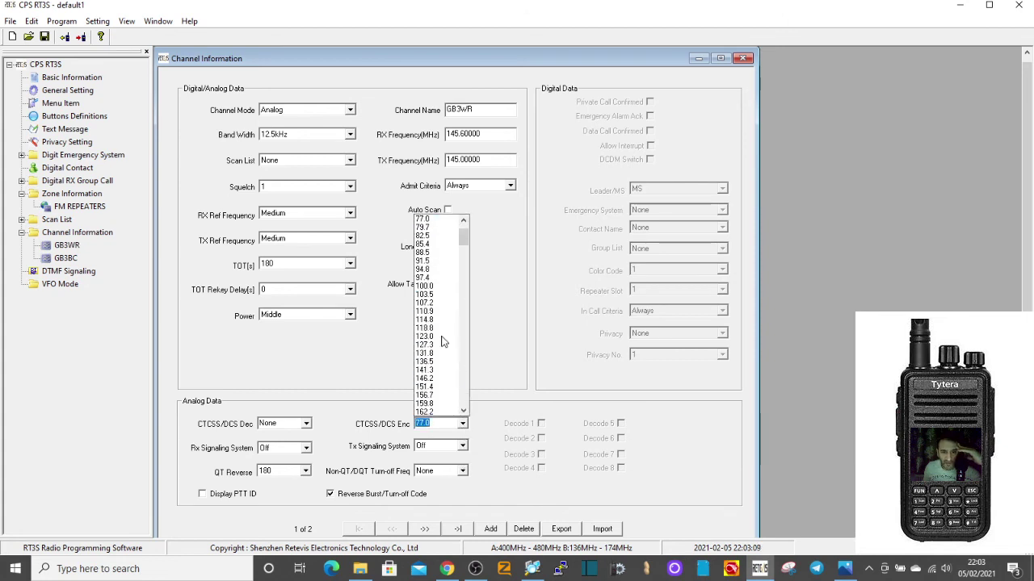
pyautogui.click(434, 270)
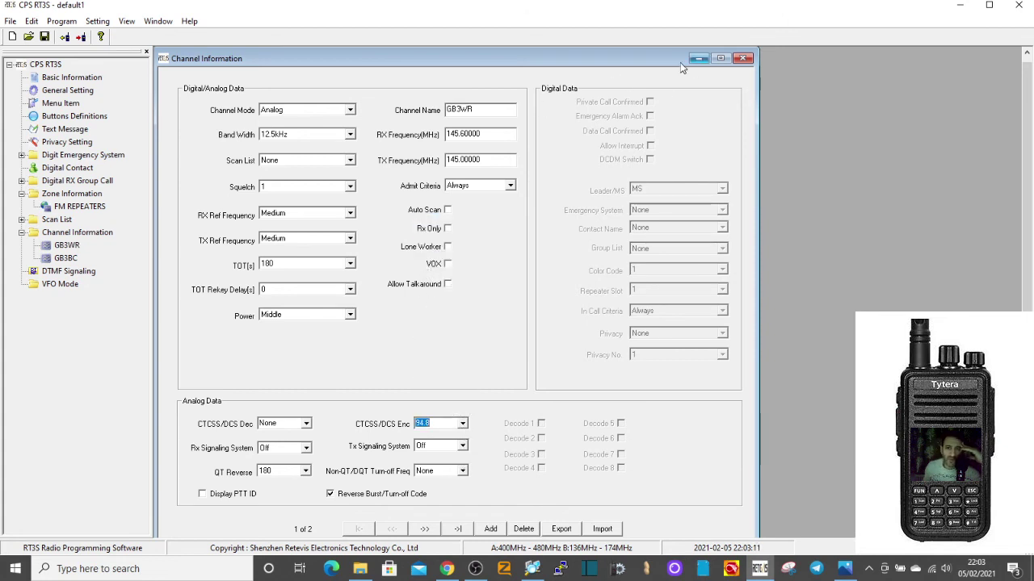
# Step: Add GB3BC to the Channel Member B list of the FM REPEATERS zone and close the zone information
pyautogui.doubleClick(72, 195)
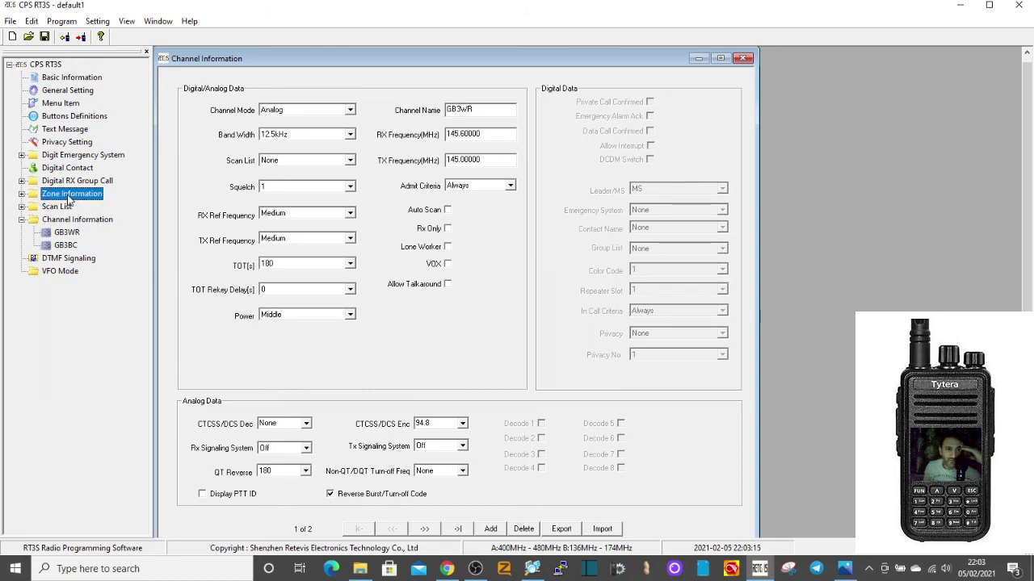
pyautogui.doubleClick(72, 196)
pyautogui.doubleClick(73, 208)
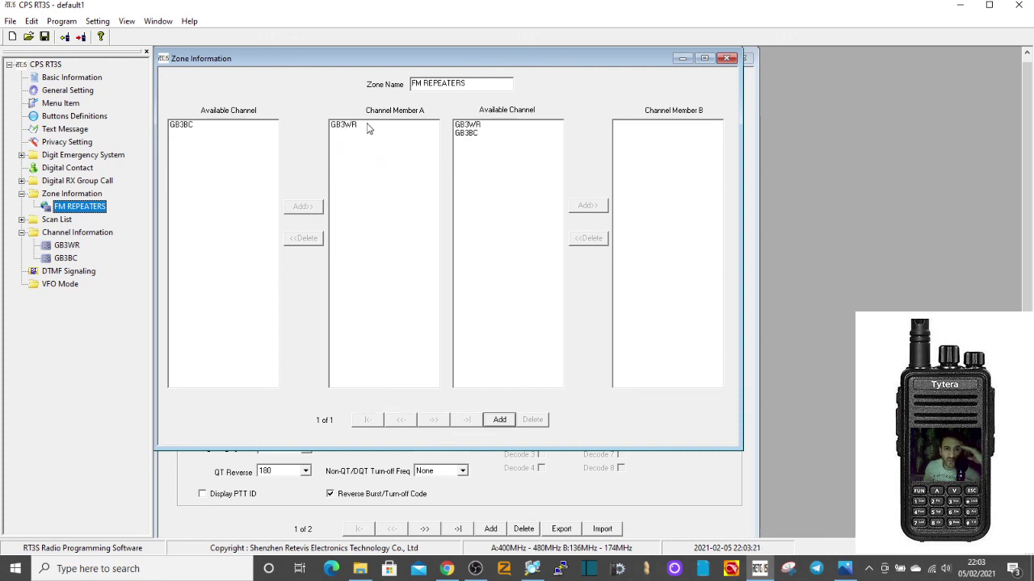
pyautogui.click(468, 134)
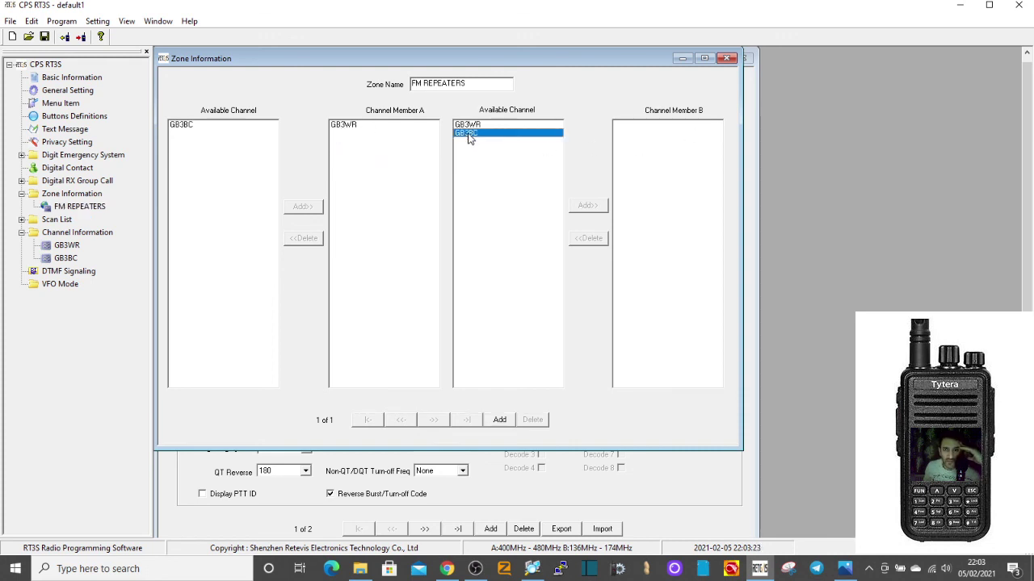
pyautogui.click(593, 207)
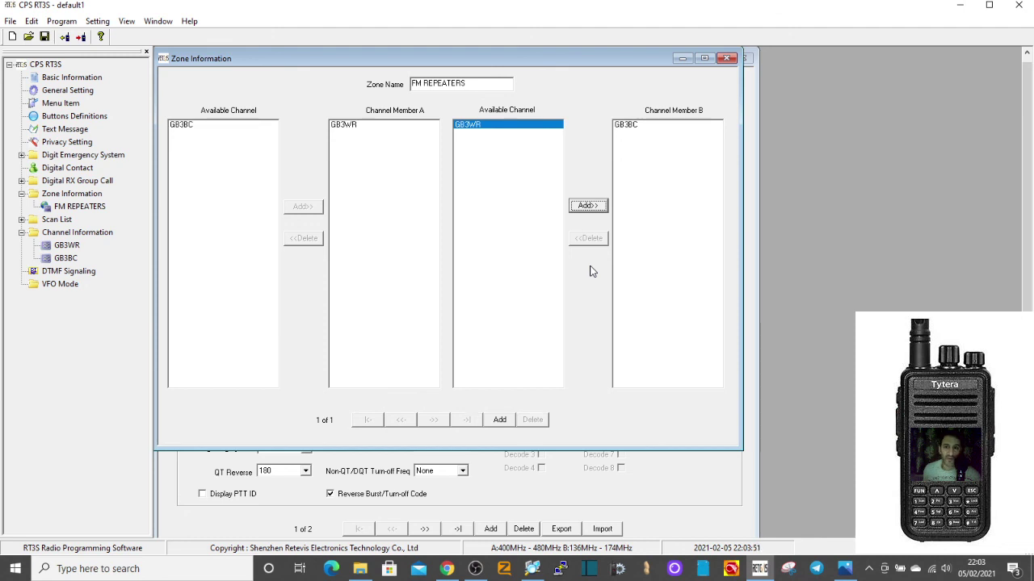
pyautogui.click(727, 60)
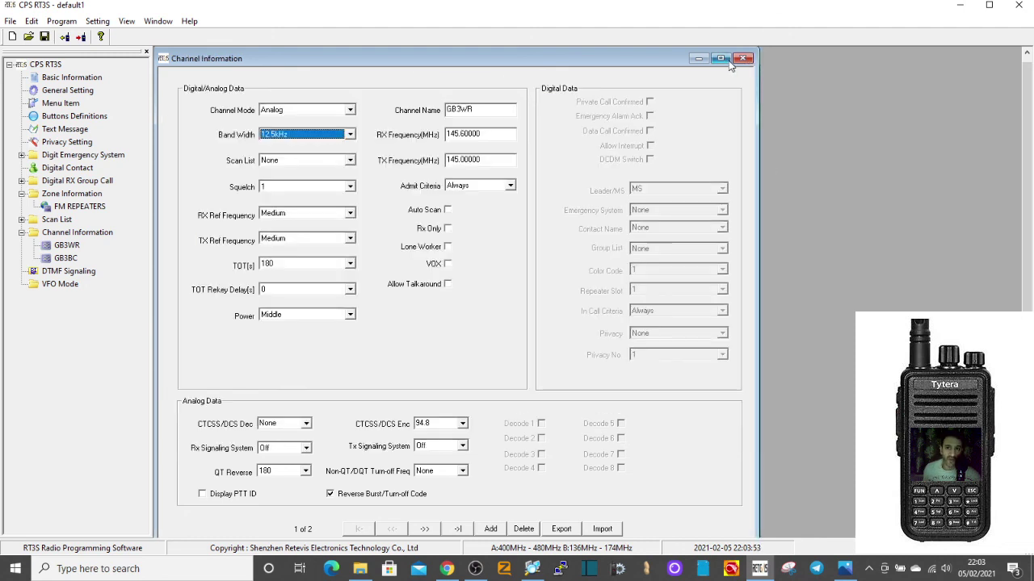
# Step: Close the channel information and start writing the codeplug data to the radio
pyautogui.click(742, 59)
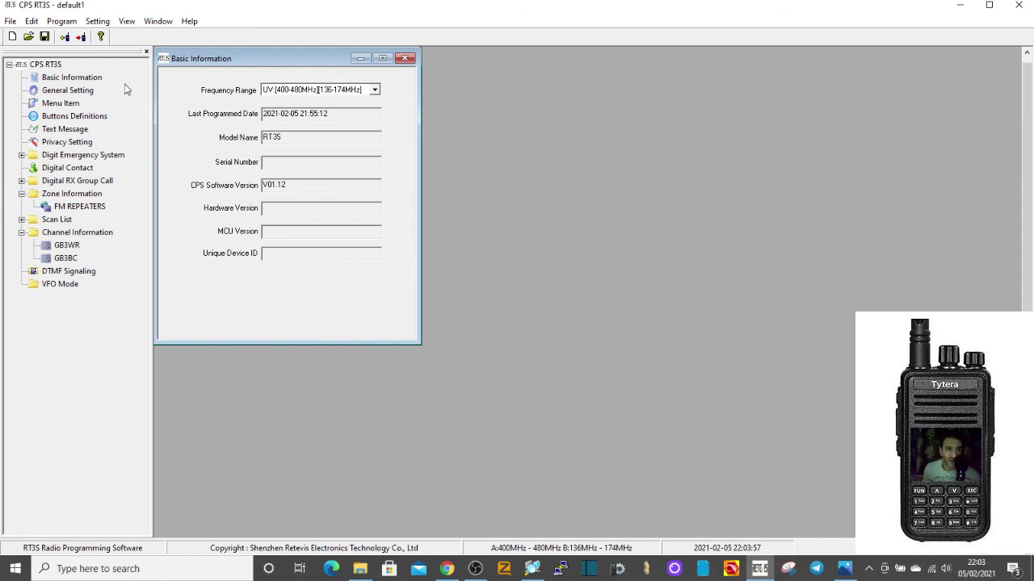
pyautogui.click(81, 36)
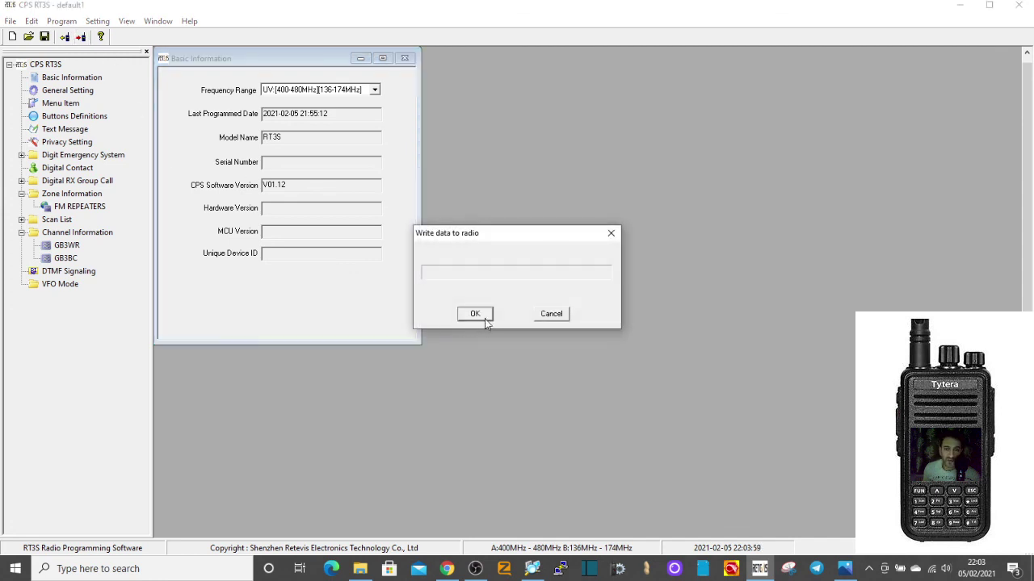